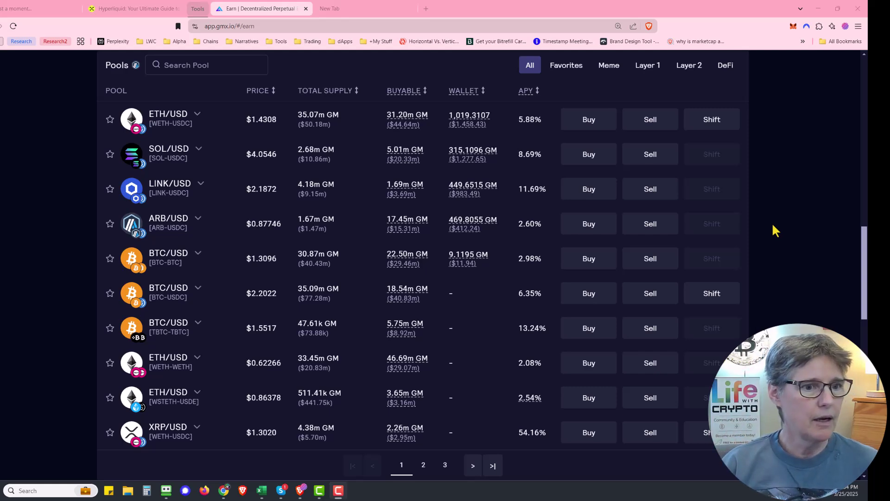
- Look over the Earn page, from the GMX staking and rewards sections through the GLV vaults to the GM pools list
drag(864, 254, 856, 75)
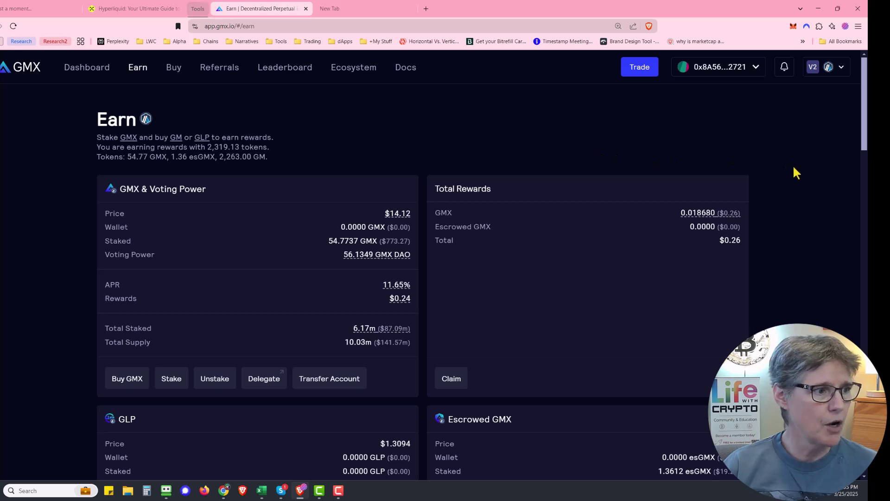
scroll(796, 173, down, 5)
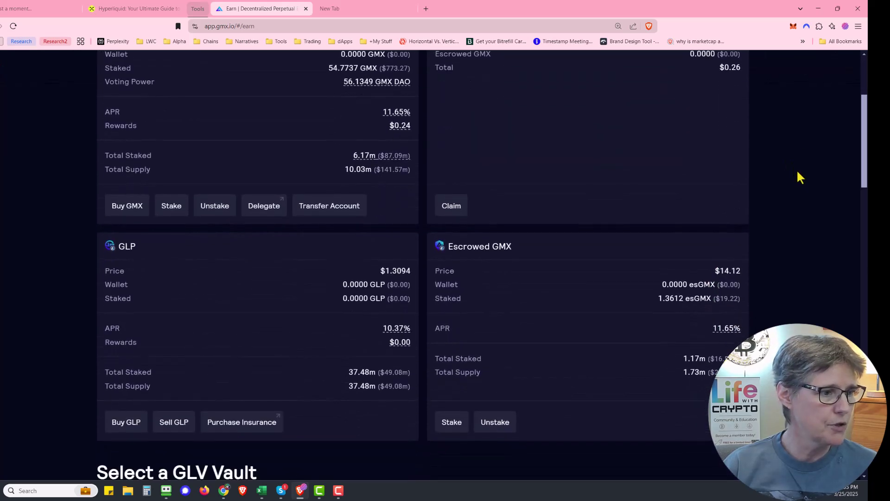
scroll(799, 175, down, 7)
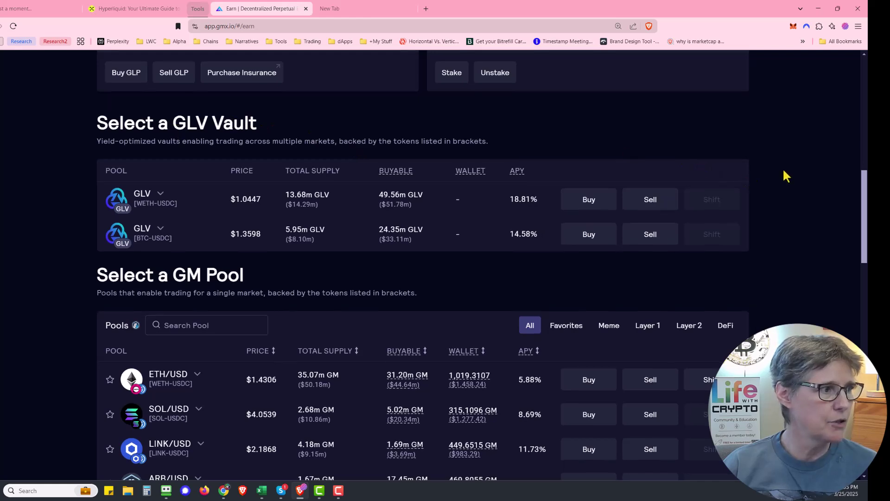
scroll(783, 168, down, 3)
scroll(785, 171, down, 1)
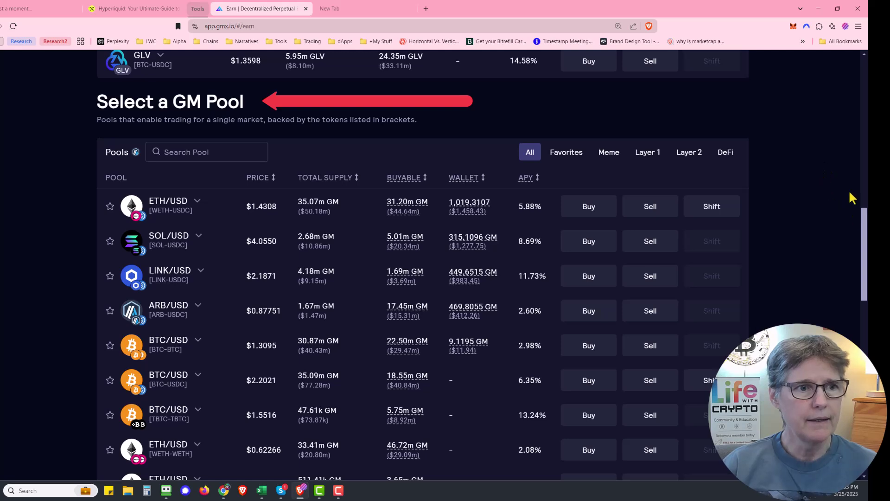
click(793, 26)
click(850, 159)
scroll(851, 111, up, 10)
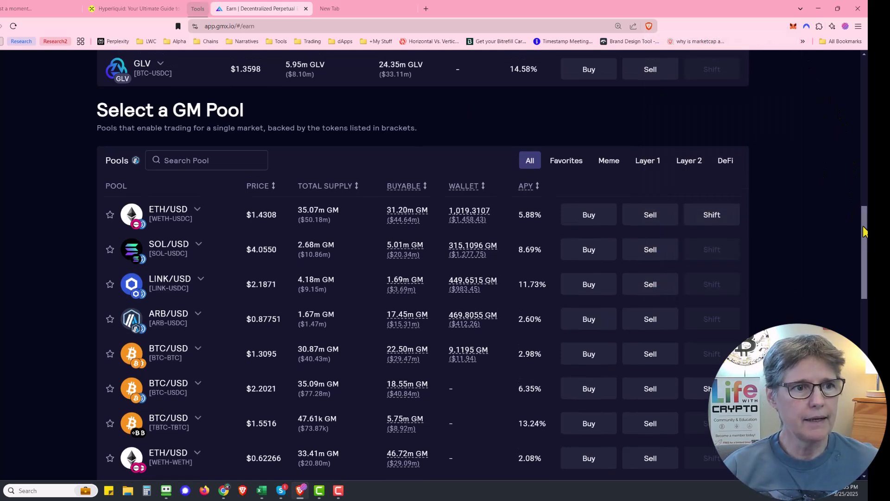
scroll(851, 108, up, 2)
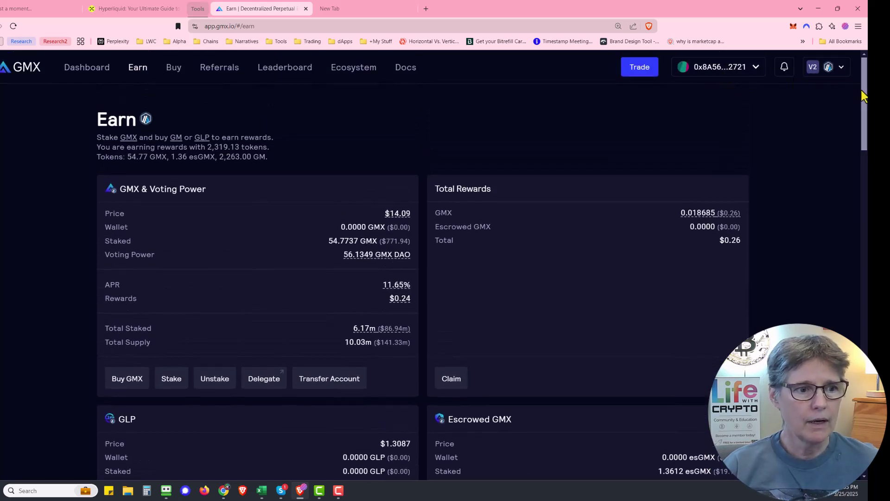
scroll(865, 121, down, 2)
scroll(865, 122, down, 7)
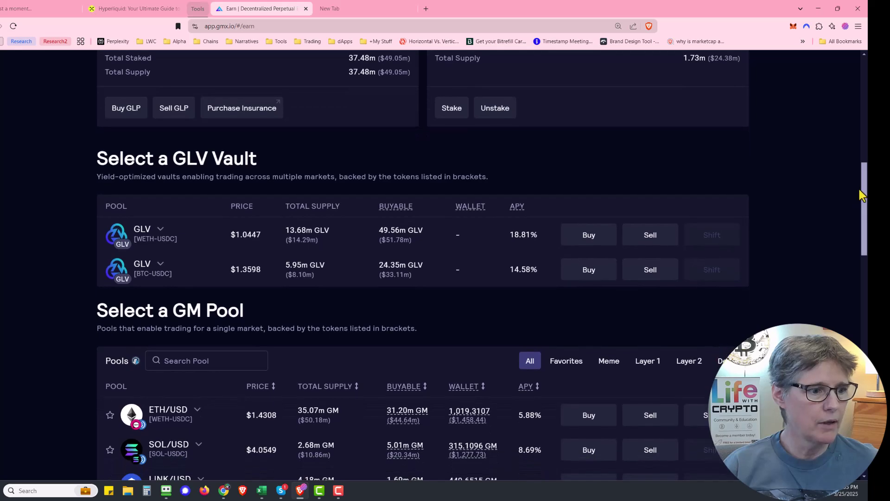
scroll(861, 194, down, 5)
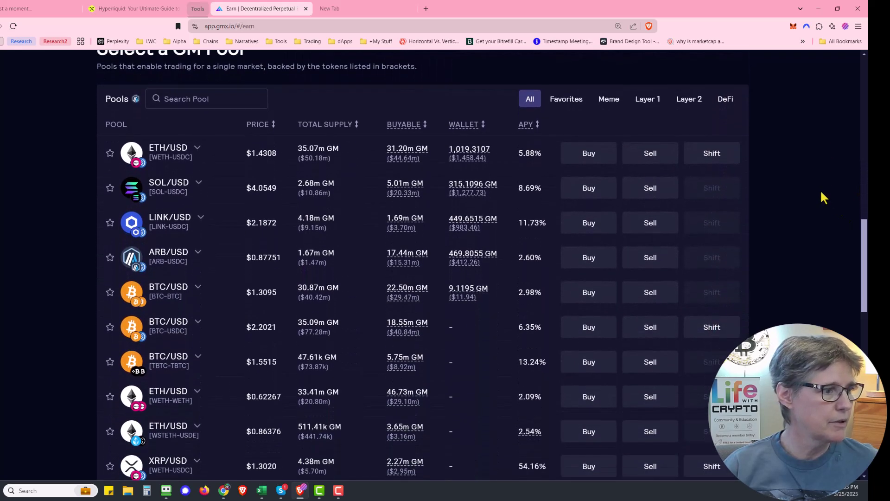
scroll(805, 185, down, 1)
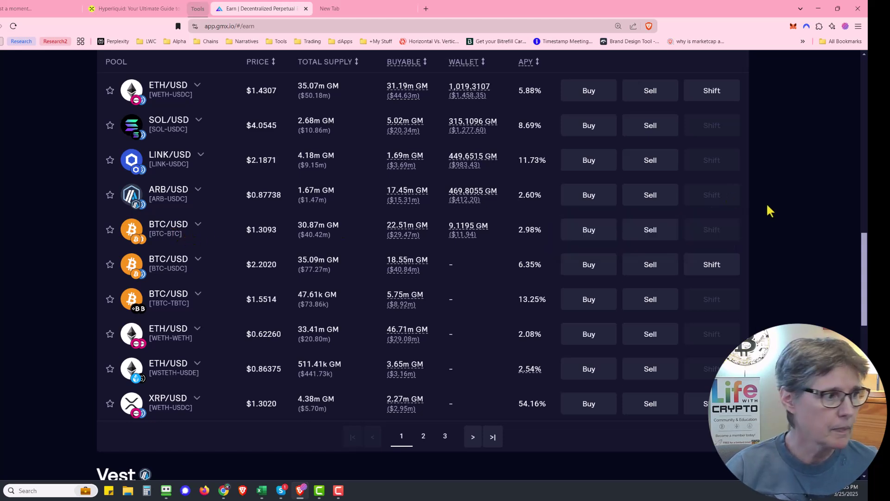
- Enlarge the page and compare the backing tokens of the BTC/USD [BTC-BTC] and [BTC-USDC] pools by highlighting their labels
key(ctrl+plus)
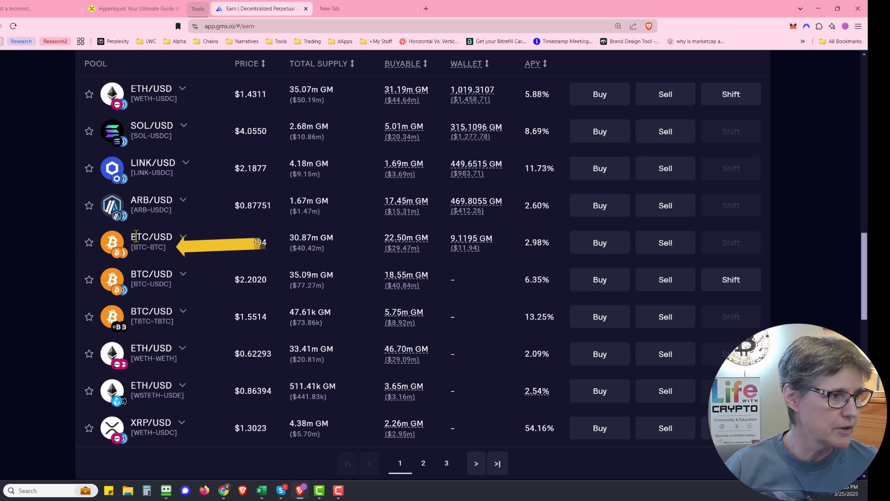
drag(130, 250, 167, 254)
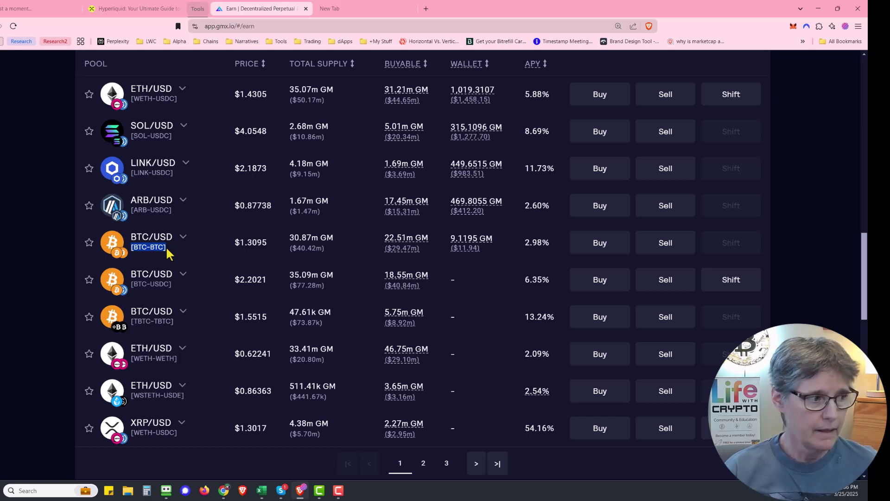
click(154, 277)
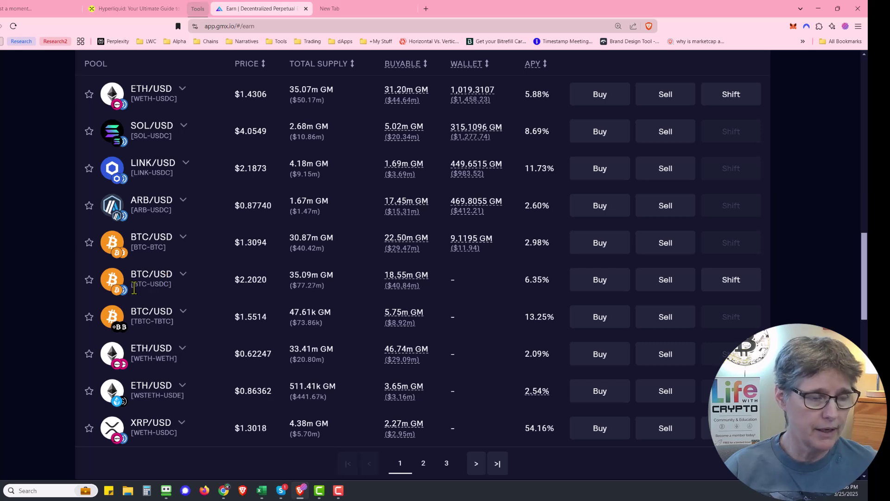
drag(133, 288, 173, 287)
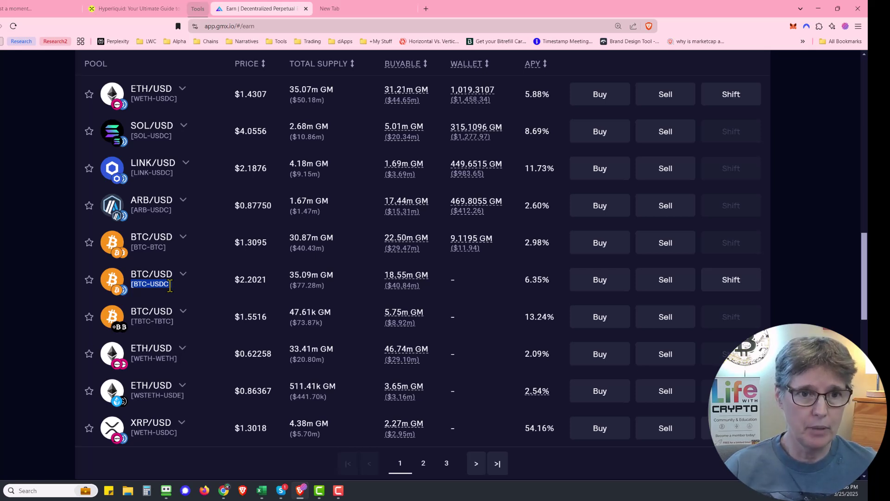
scroll(174, 280, up, 1)
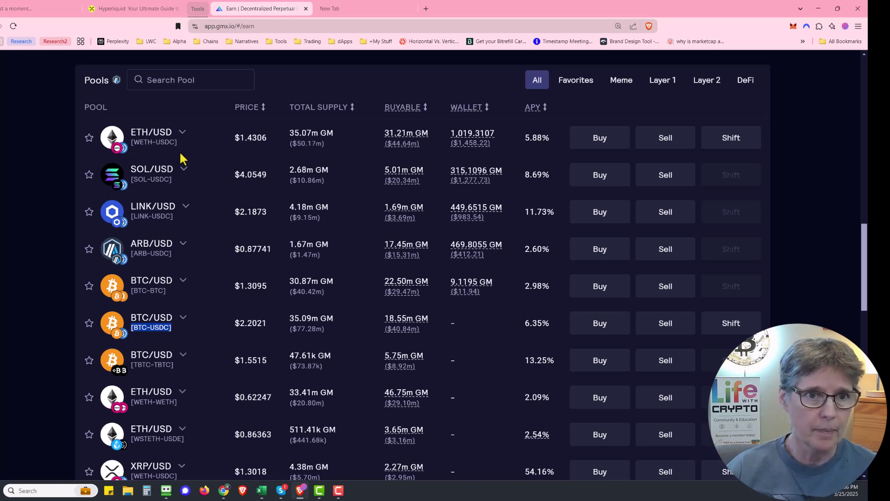
scroll(192, 168, down, 1)
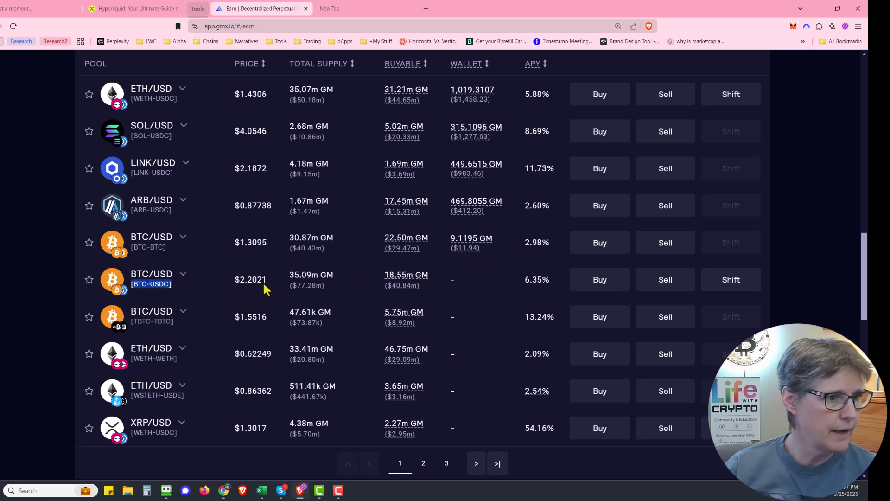
- Set up a sale of the BTC/USD [BTC-BTC] pool's GM tokens for the maximum wallet balance and check its fees
click(666, 244)
scroll(809, 235, down, 1)
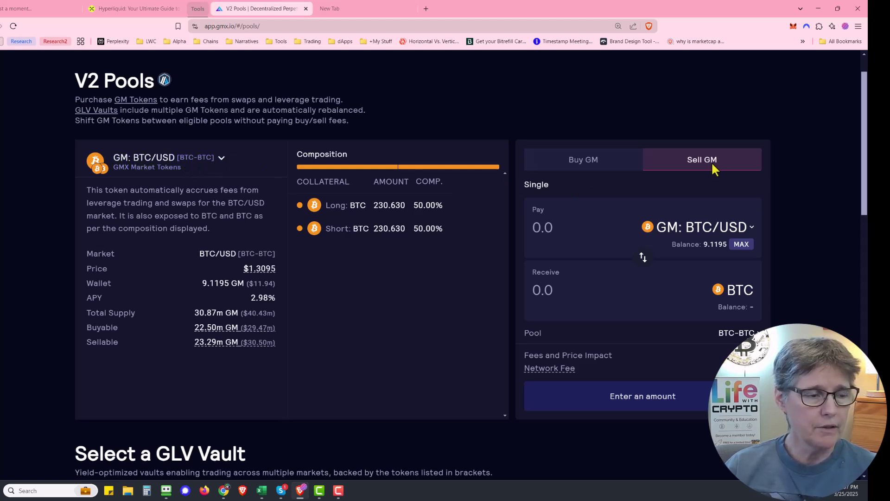
click(741, 244)
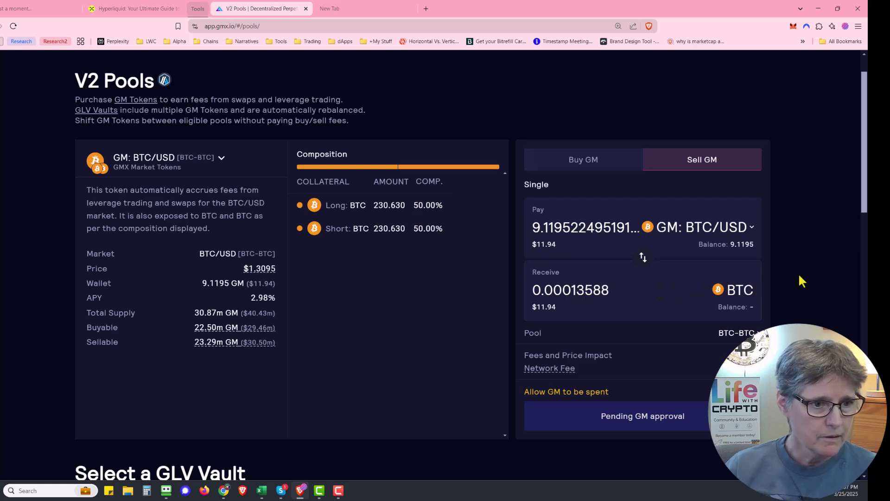
scroll(801, 278, down, 2)
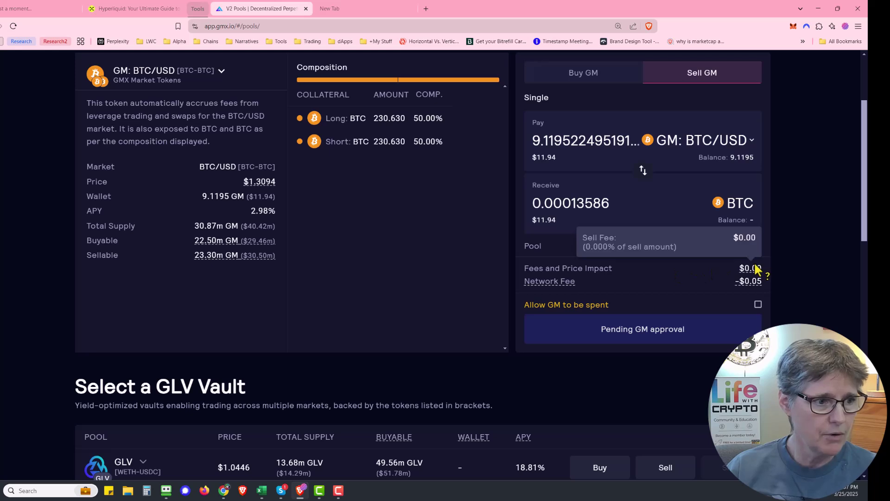
mouse_move(553, 288)
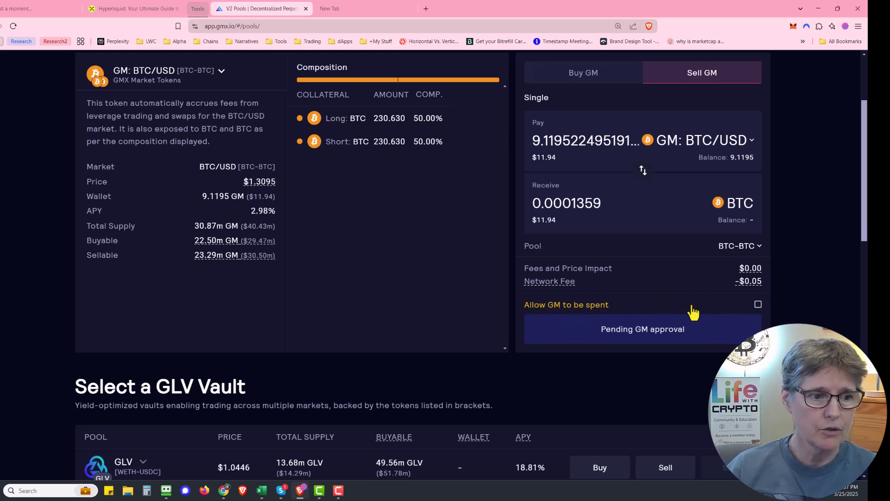
- Allow GM to be spent, review the unlimited spending cap request in MetaMask and confirm it
click(758, 304)
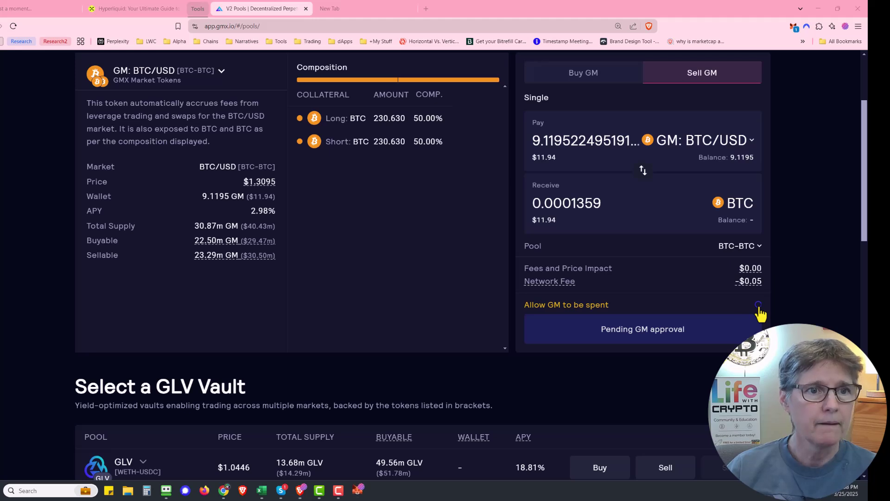
drag(849, 59, 644, 96)
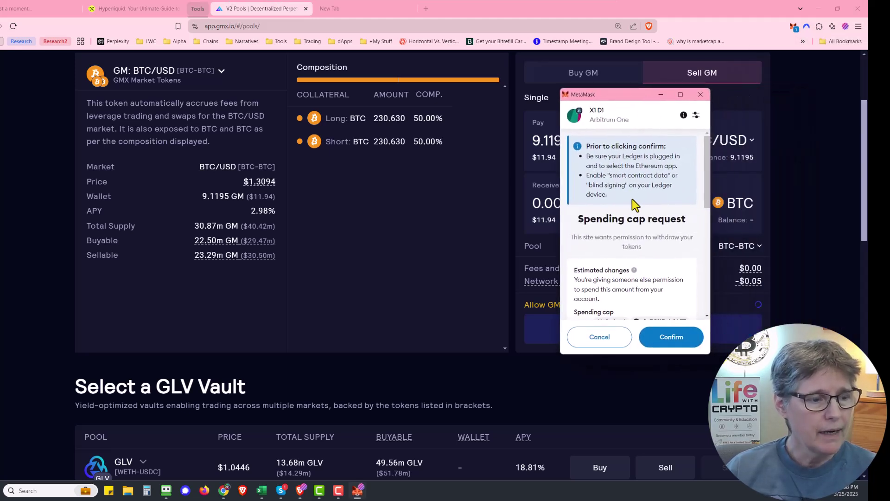
scroll(632, 199, down, 2)
scroll(632, 195, down, 3)
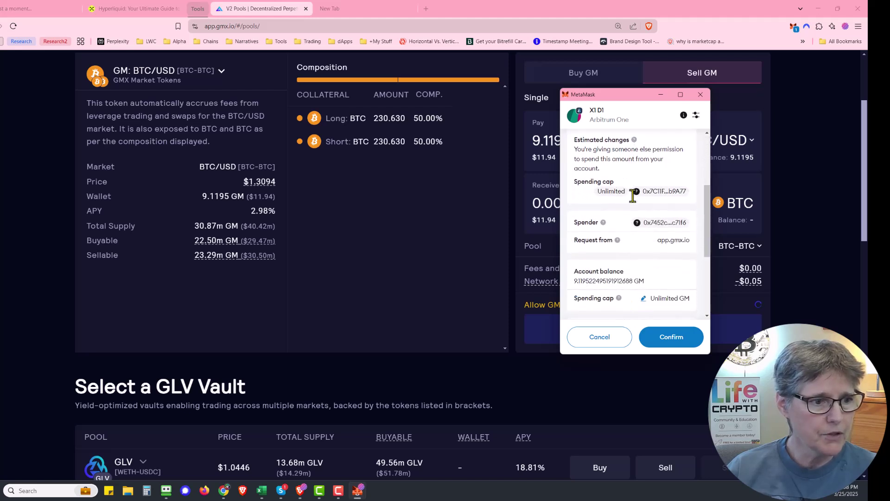
scroll(634, 196, up, 5)
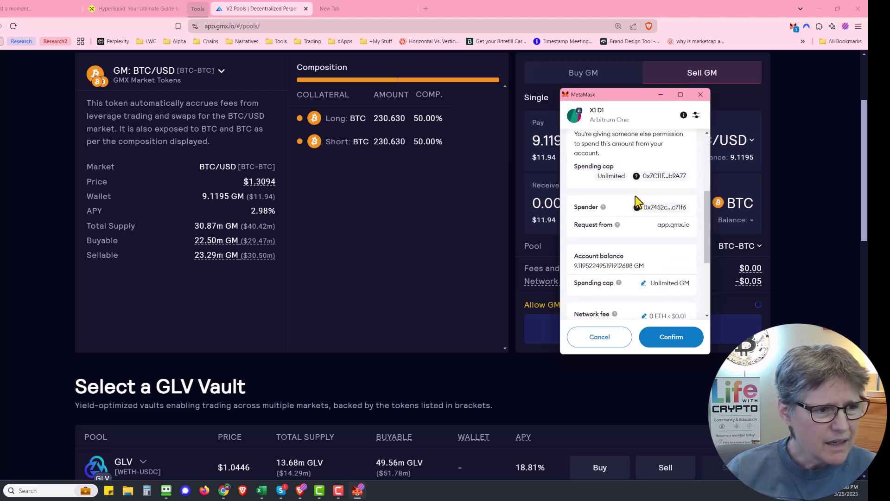
scroll(640, 193, down, 4)
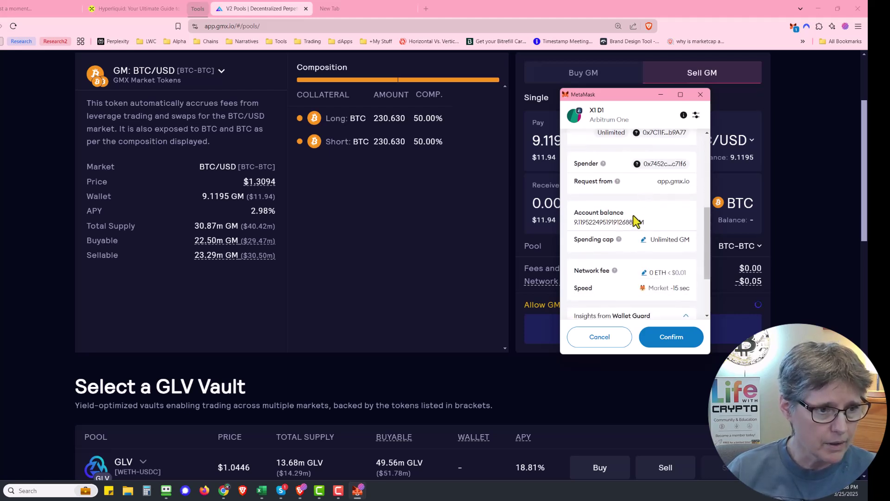
scroll(635, 222, down, 2)
click(670, 340)
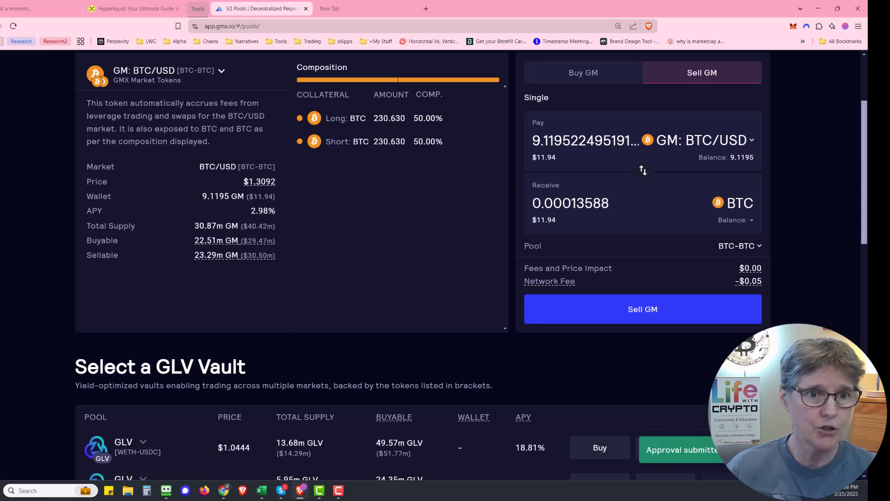
- Submit the sale of the GM tokens for BTC, review the transaction request in MetaMask and confirm it
scroll(471, 267, up, 2)
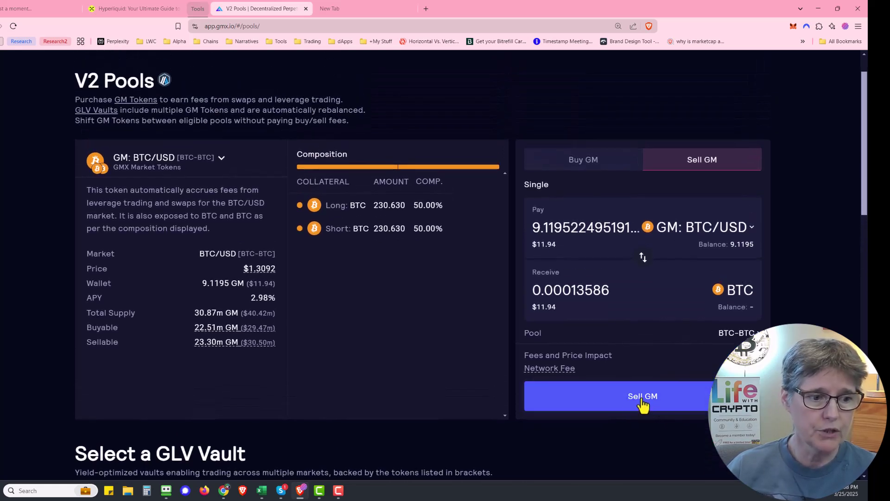
mouse_move(549, 368)
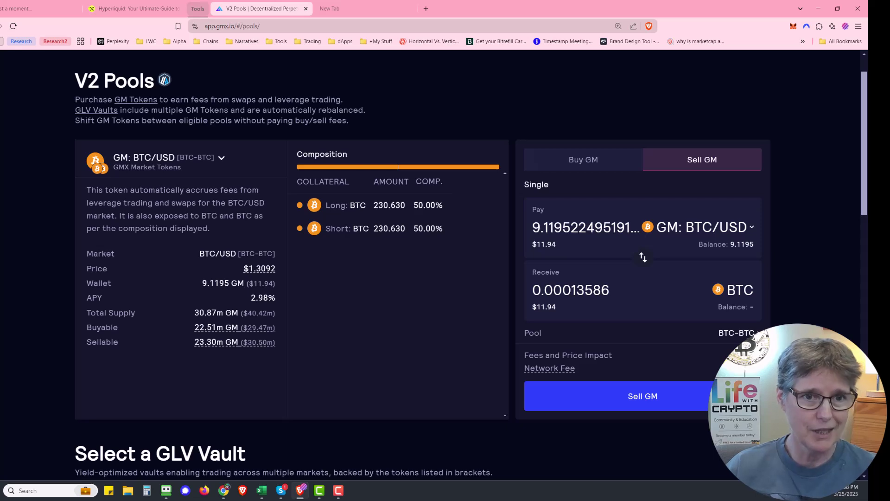
click(651, 397)
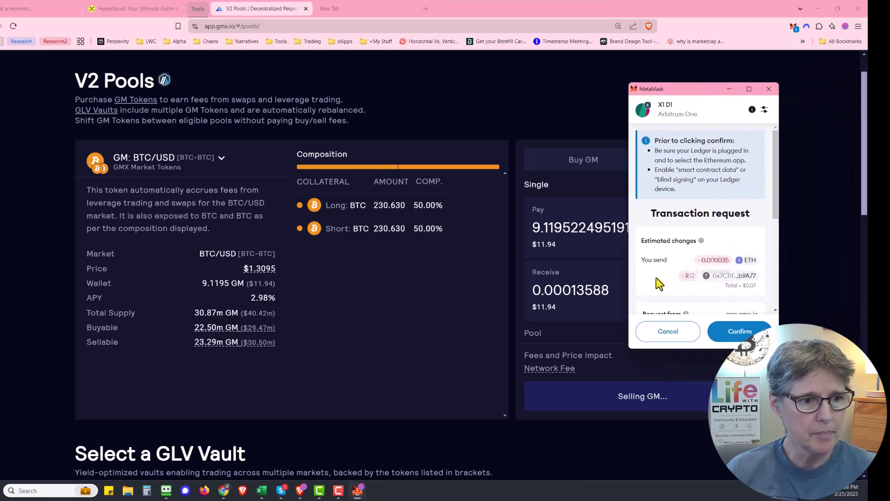
scroll(657, 277, down, 1)
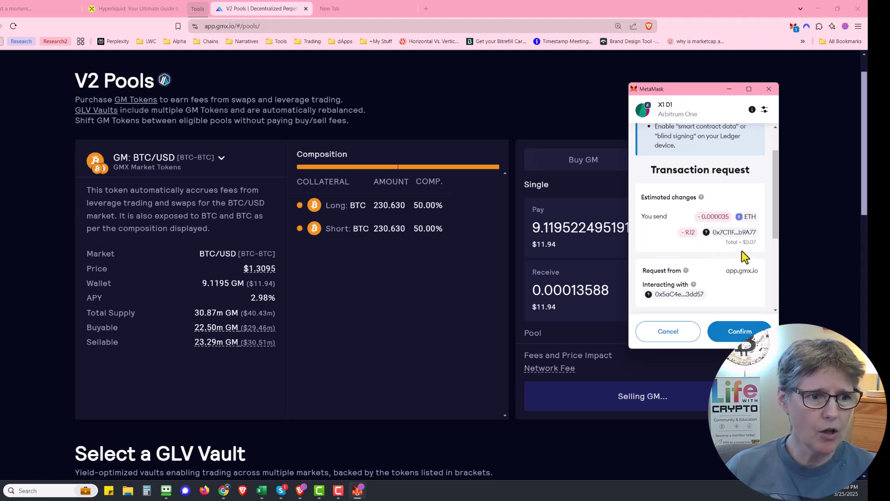
scroll(742, 248, down, 3)
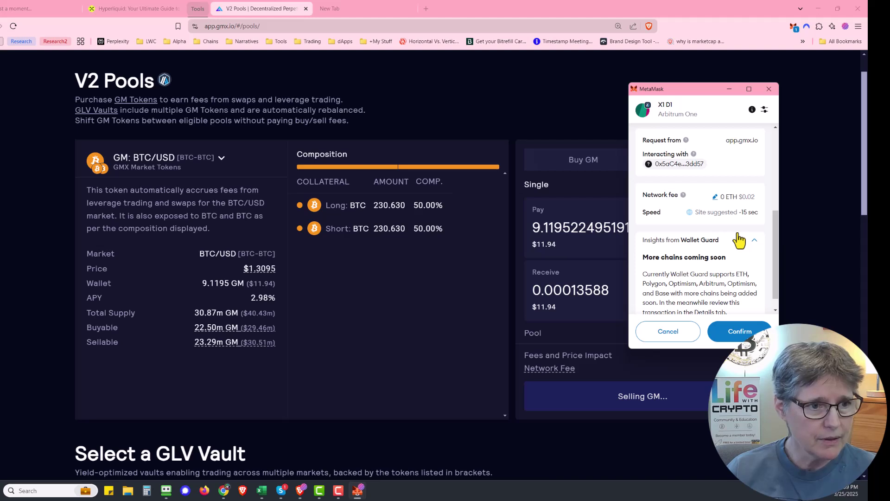
scroll(739, 240, down, 1)
scroll(739, 235, up, 10)
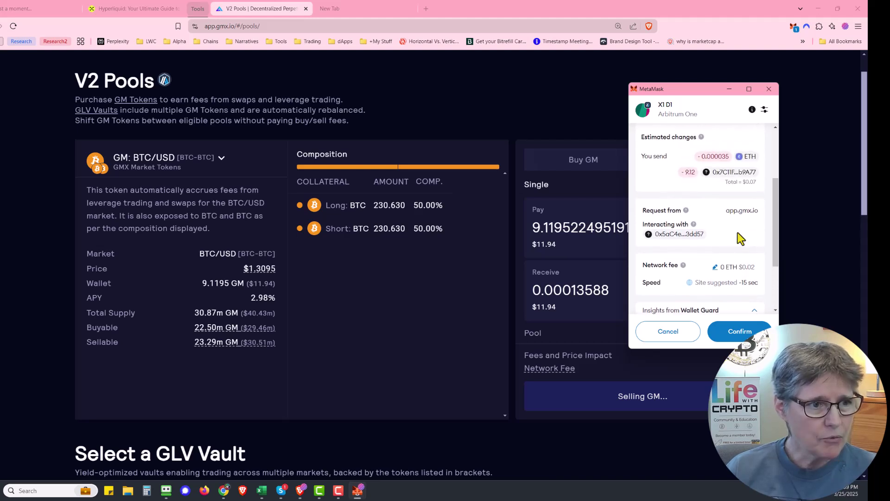
scroll(739, 233, up, 1)
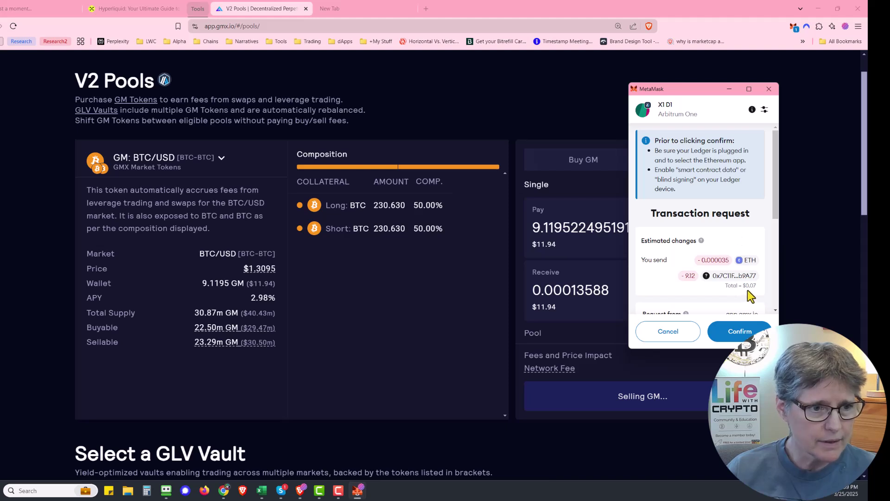
scroll(745, 285, down, 10)
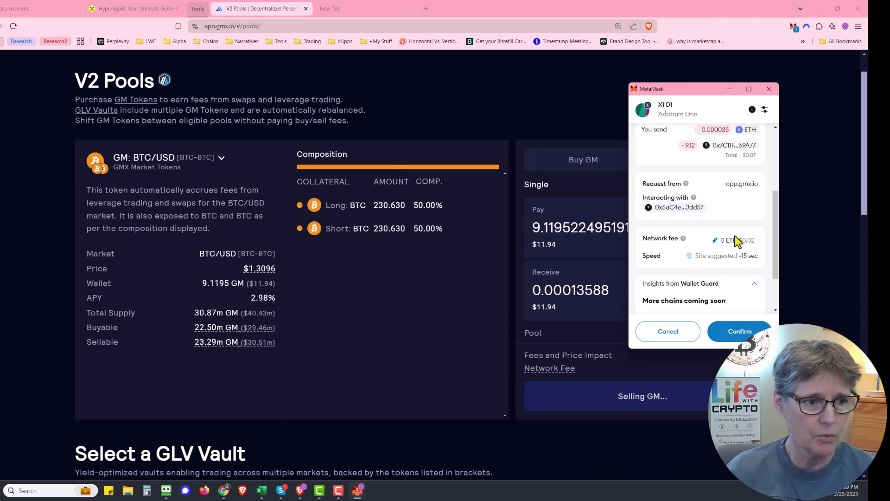
scroll(738, 241, down, 2)
scroll(737, 241, down, 2)
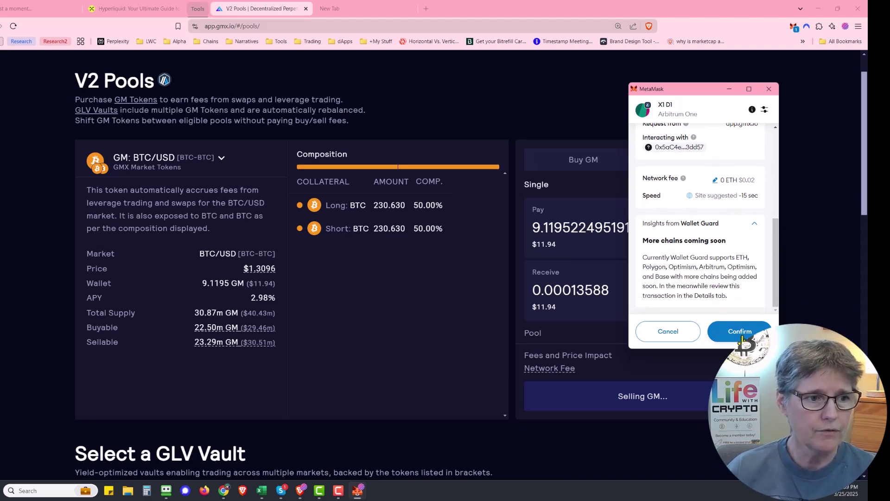
click(741, 334)
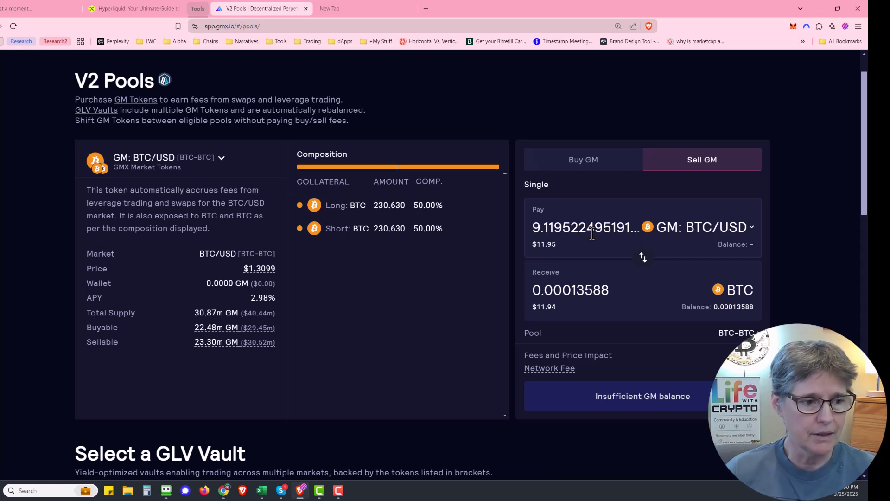
- Check the latest transactions in MetaMask's activity, then examine the Arbitrum One token balances, including GM-WBTC, for the sale's proceeds
click(793, 28)
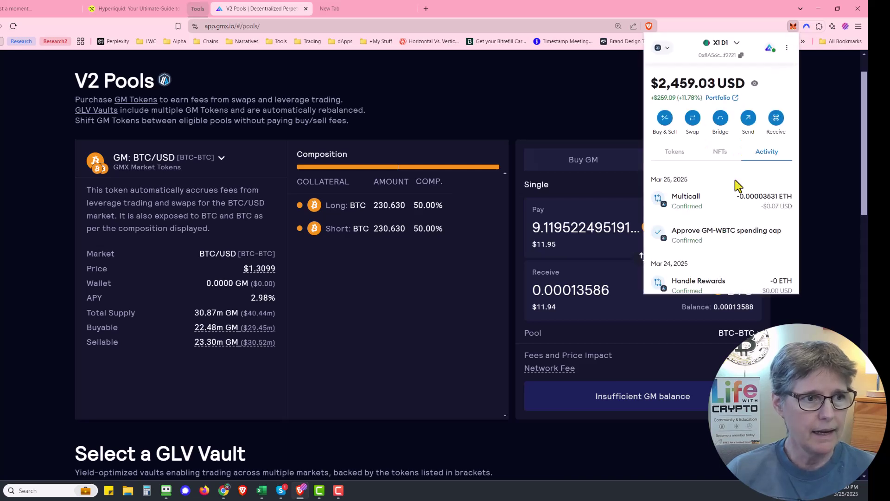
scroll(735, 179, down, 2)
scroll(732, 172, up, 2)
click(674, 153)
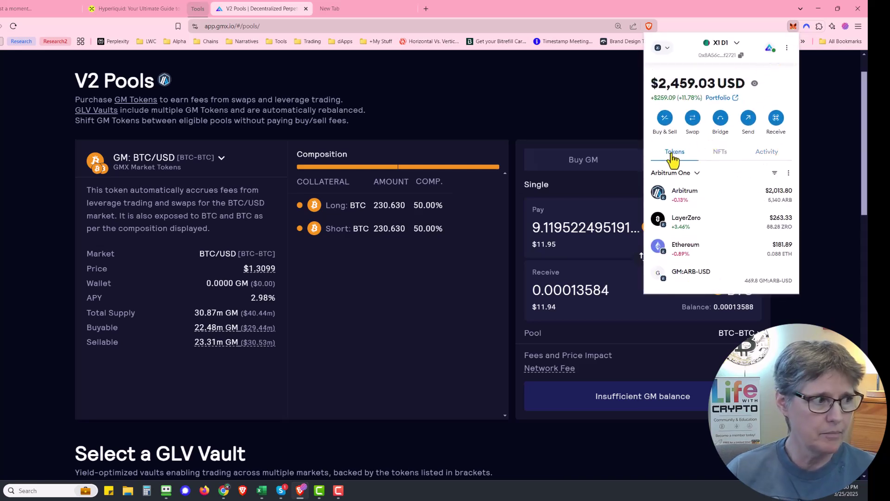
scroll(705, 204, down, 2)
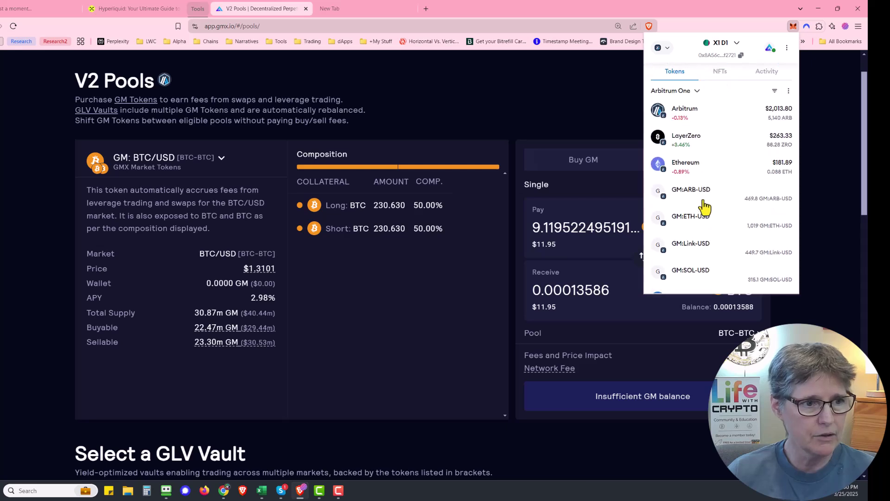
scroll(712, 206, down, 2)
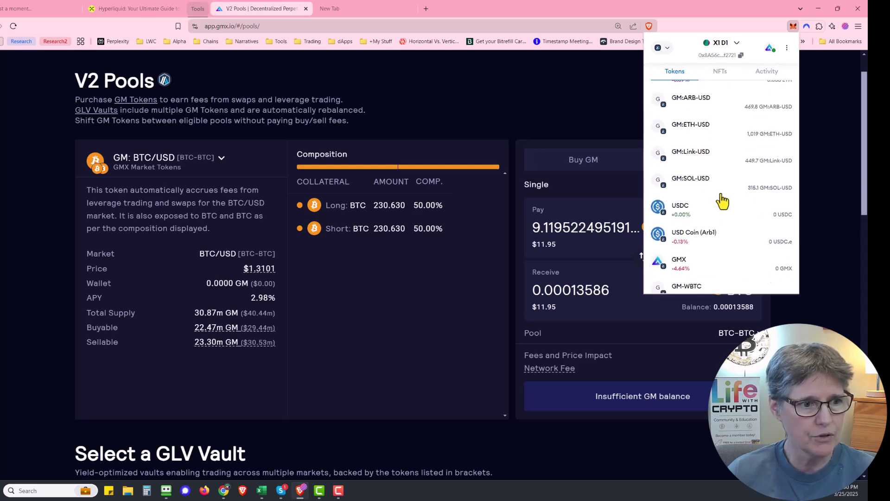
scroll(722, 199, down, 2)
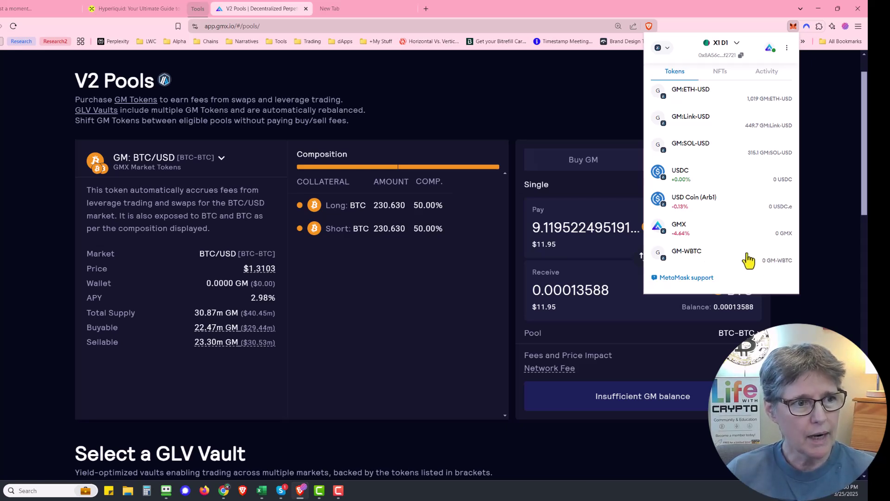
scroll(746, 256, up, 5)
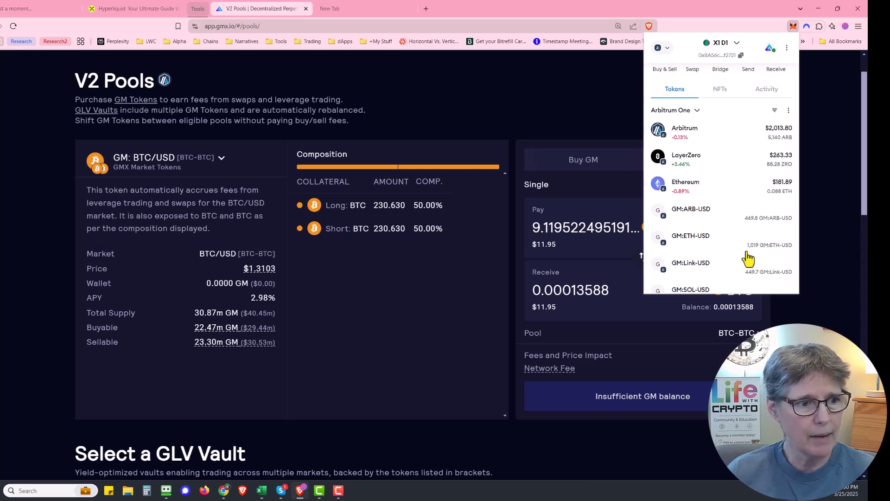
scroll(748, 258, down, 2)
scroll(748, 258, down, 1)
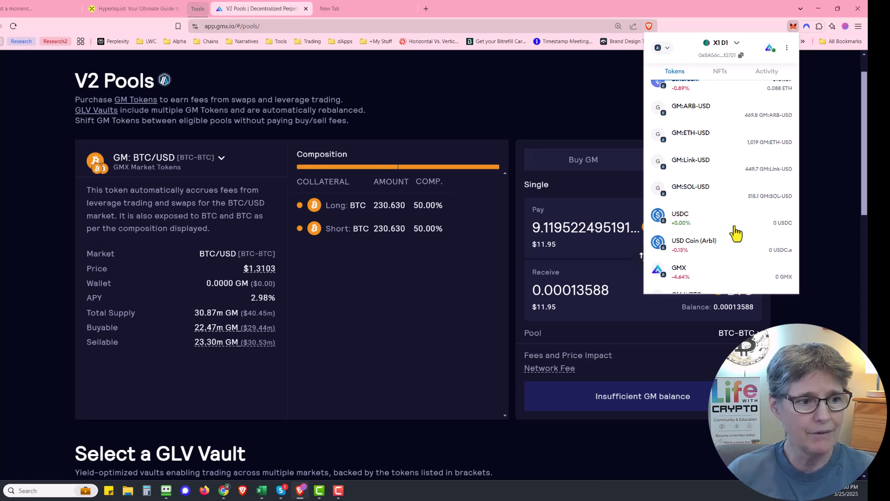
scroll(737, 234, down, 2)
scroll(736, 234, up, 2)
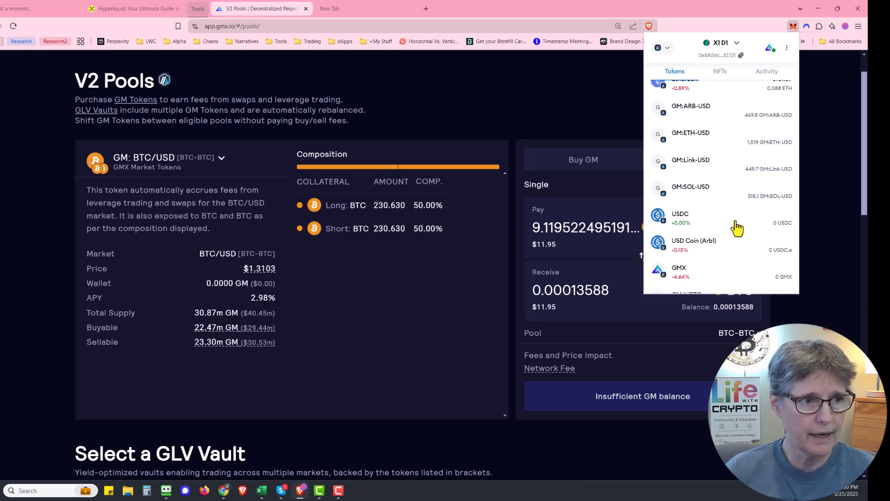
scroll(737, 228, up, 2)
scroll(737, 228, up, 2)
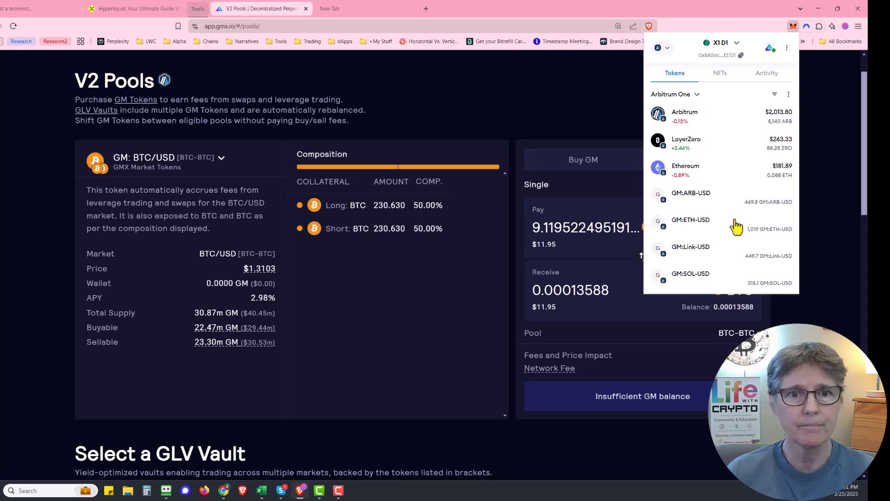
- Return to the GMX Earn pools list and add the BTC/USD [BTC-BTC] pool's WBTC token to the MetaMask wallet
key(alt+Left)
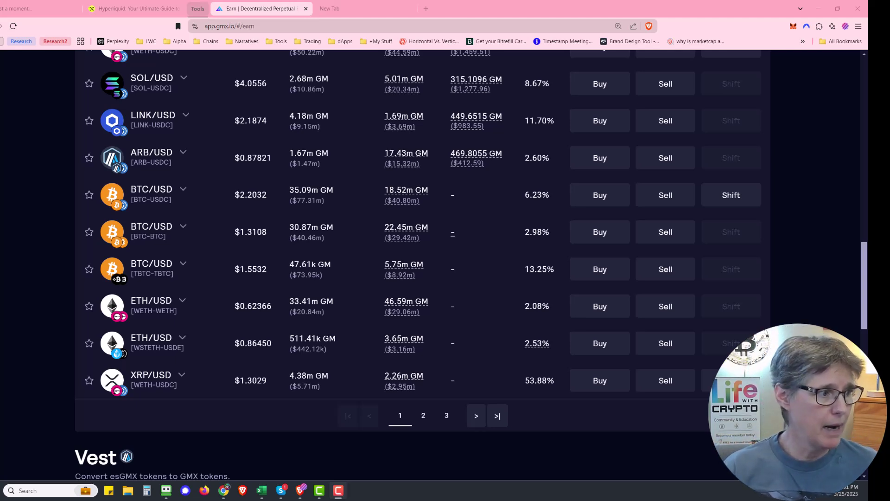
scroll(299, 224, up, 3)
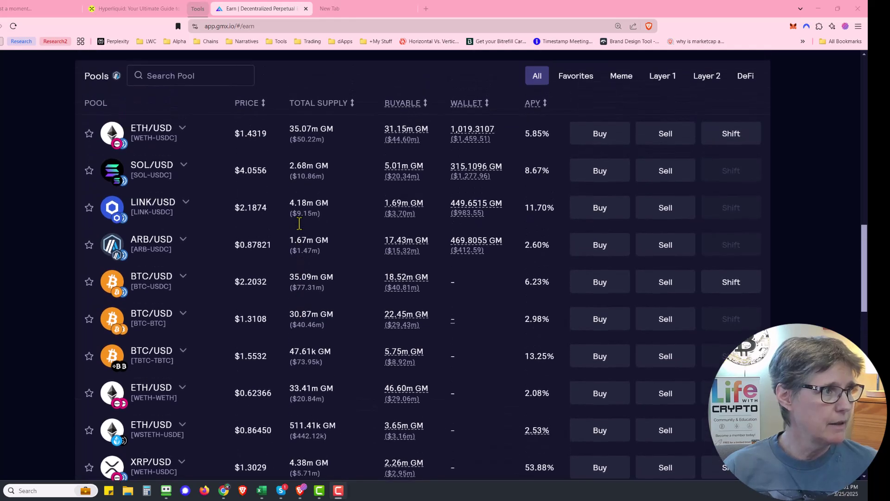
scroll(274, 204, up, 1)
scroll(254, 168, down, 3)
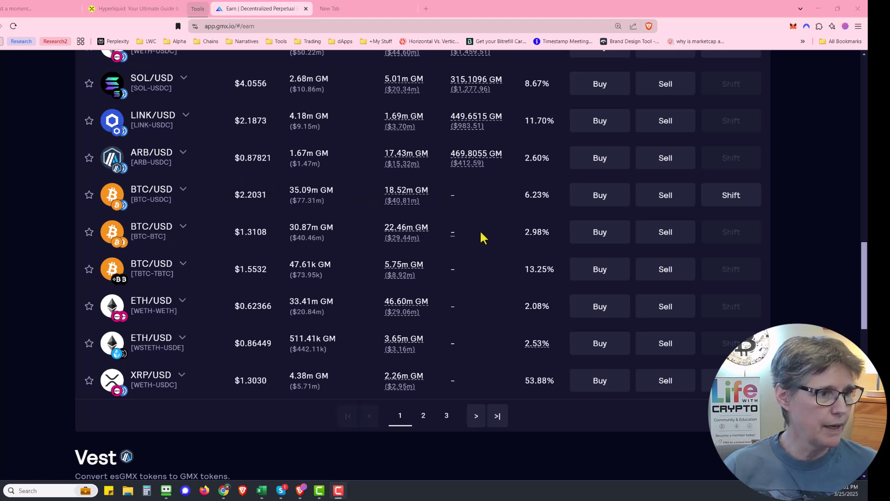
click(183, 227)
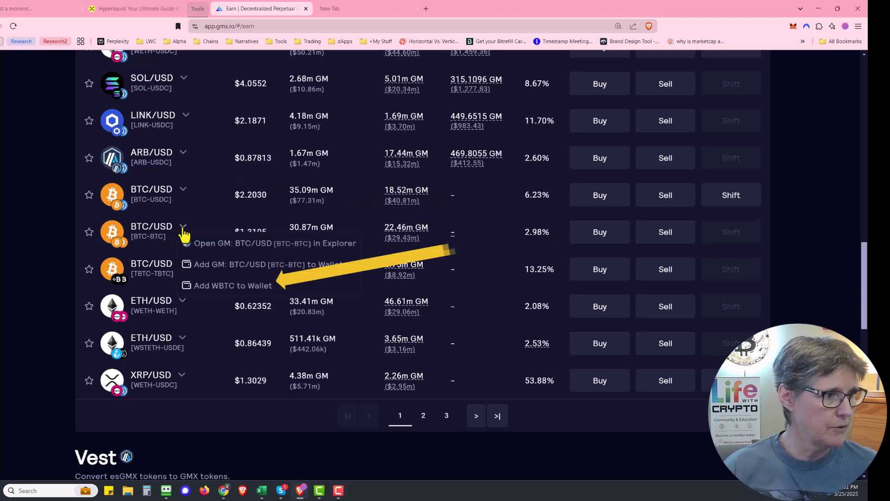
click(253, 287)
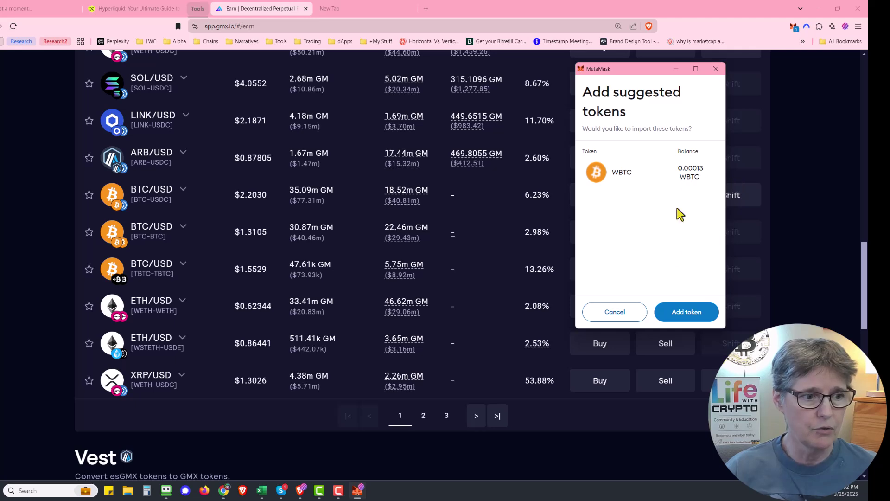
click(685, 312)
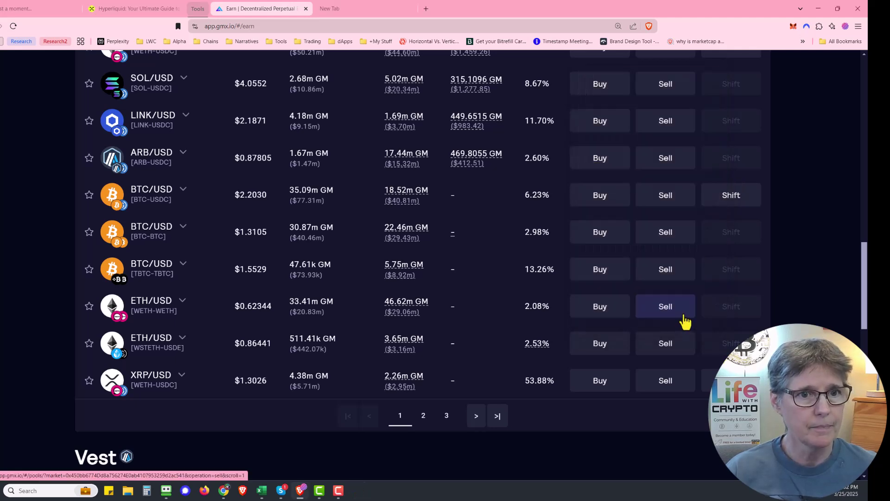
- Open MetaMask and check the Arbitrum One token list for the added WBTC
click(793, 26)
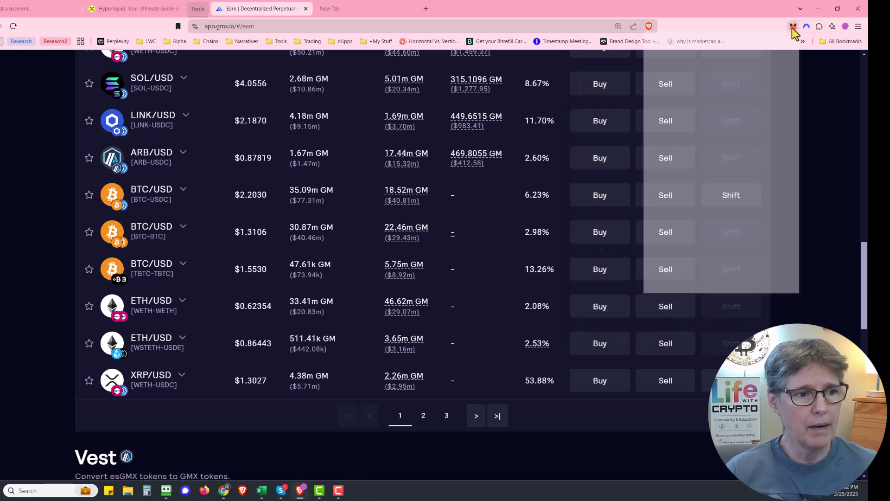
scroll(727, 176, down, 3)
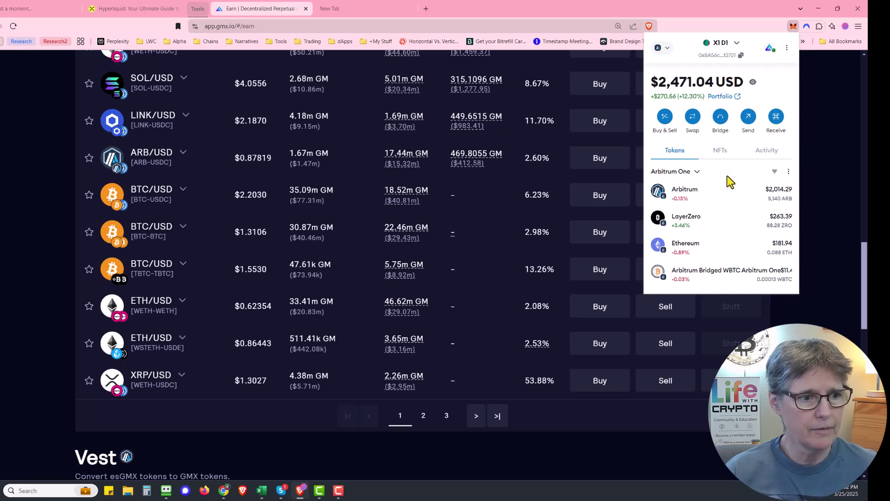
scroll(729, 183, down, 3)
scroll(729, 180, up, 10)
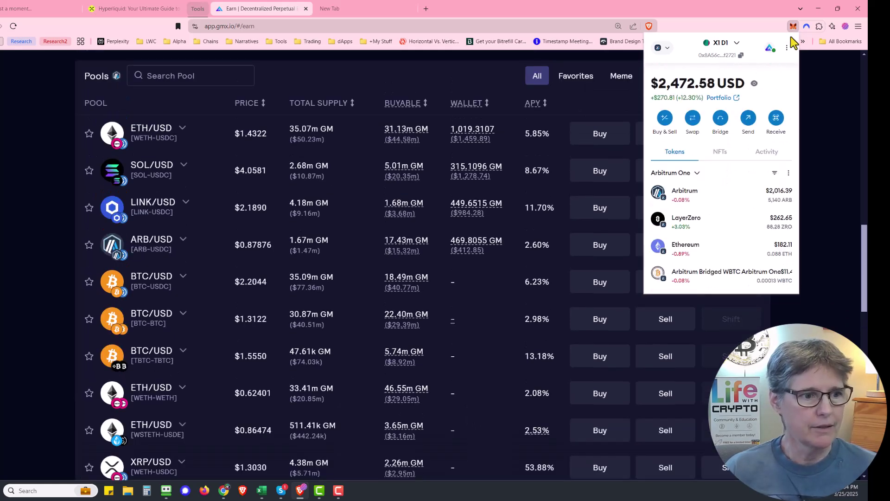
scroll(737, 173, down, 2)
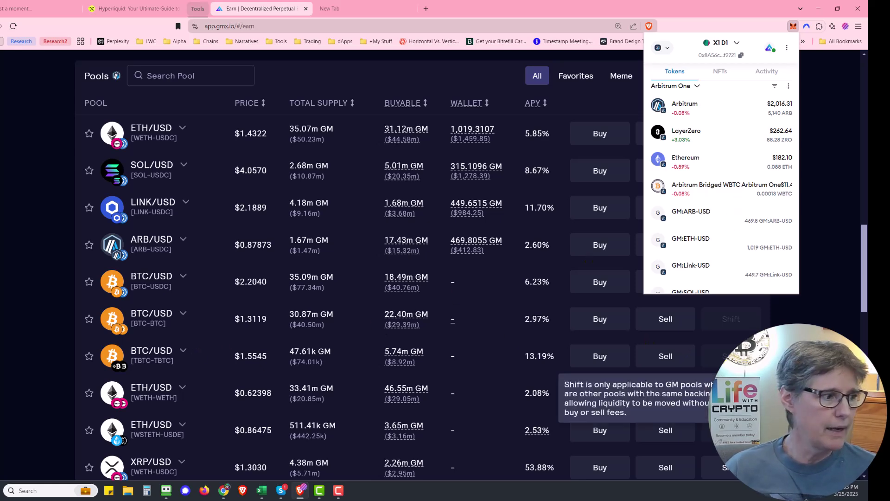
- Compare the add-to-wallet options of the BTC/USD [TBTC-TBTC] and [BTC-BTC] pools
click(408, 387)
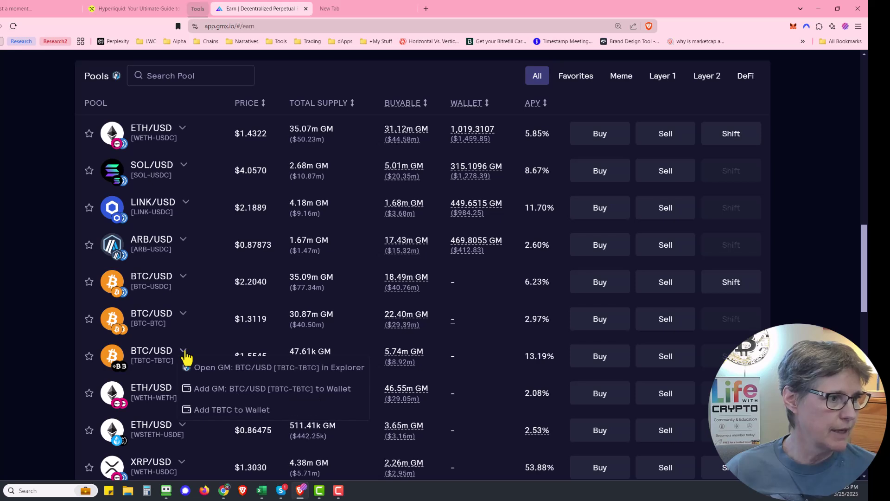
mouse_move(183, 320)
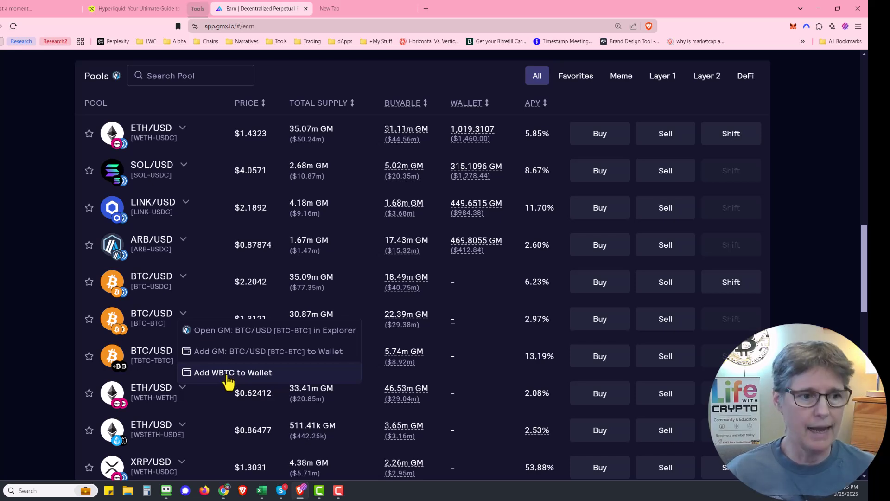
click(820, 135)
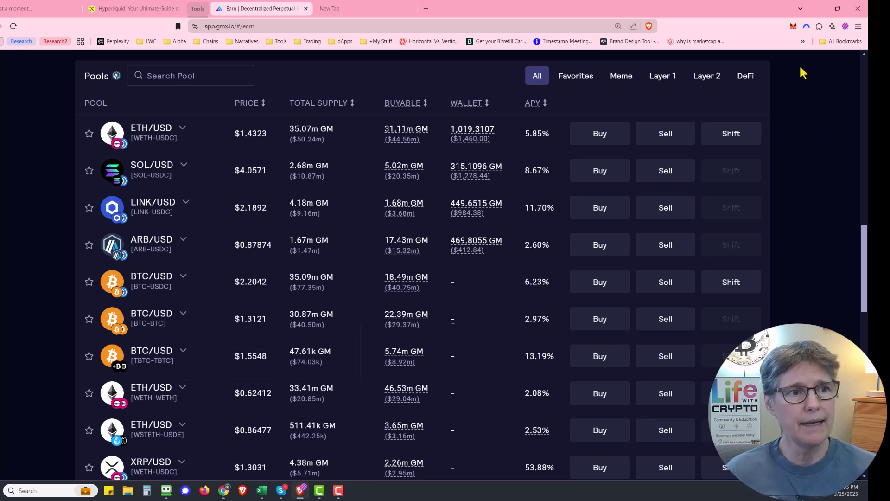
- View the Arbitrum Bridged WBTC token's details and its asset options in MetaMask, then close the wallet
click(793, 26)
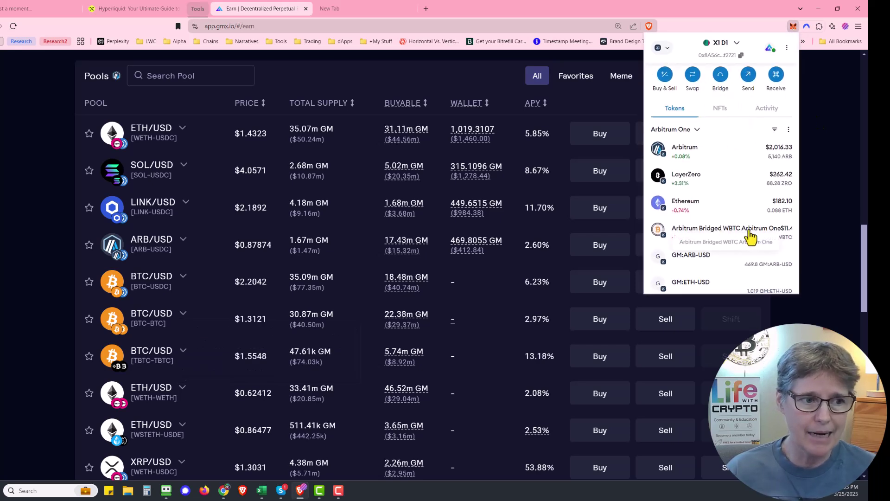
click(749, 232)
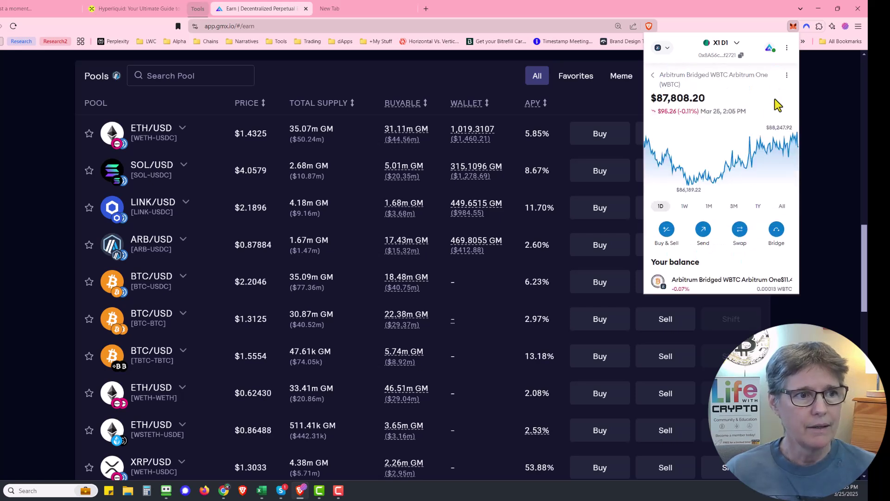
click(786, 75)
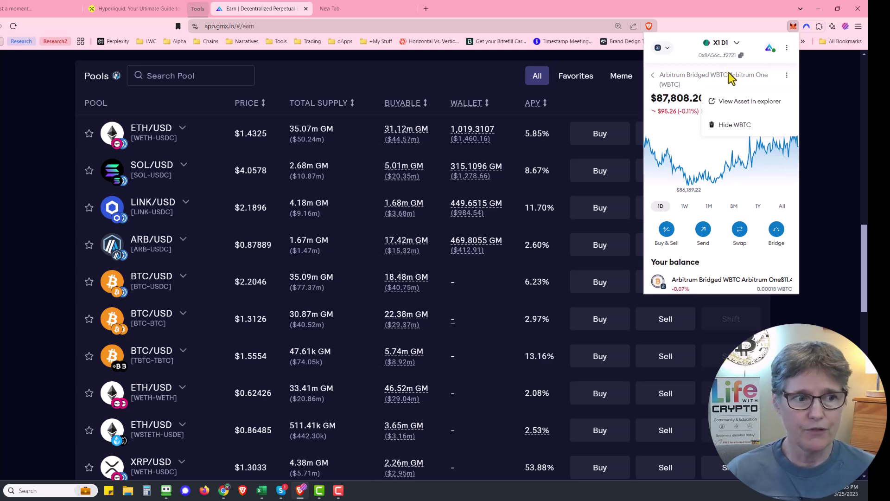
click(834, 126)
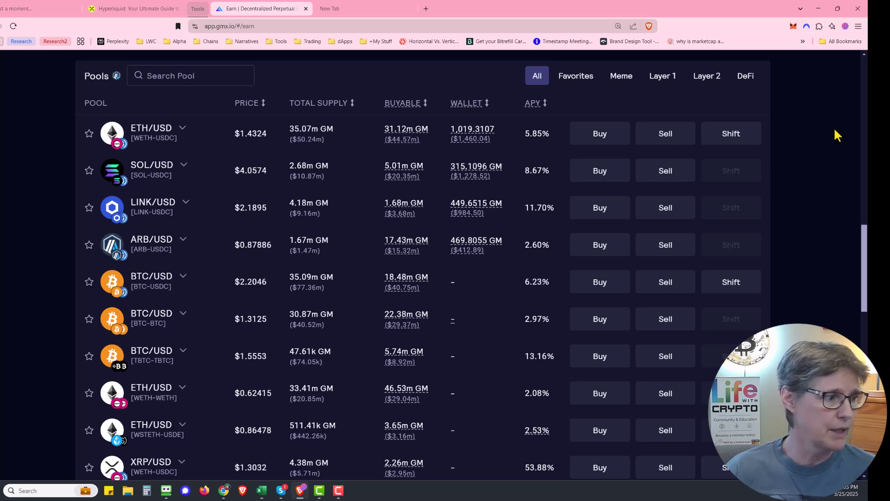
- Open the BTC/USD [BTC-BTC] pool's GM token in the Arbiscan explorer and copy its contract address
click(183, 315)
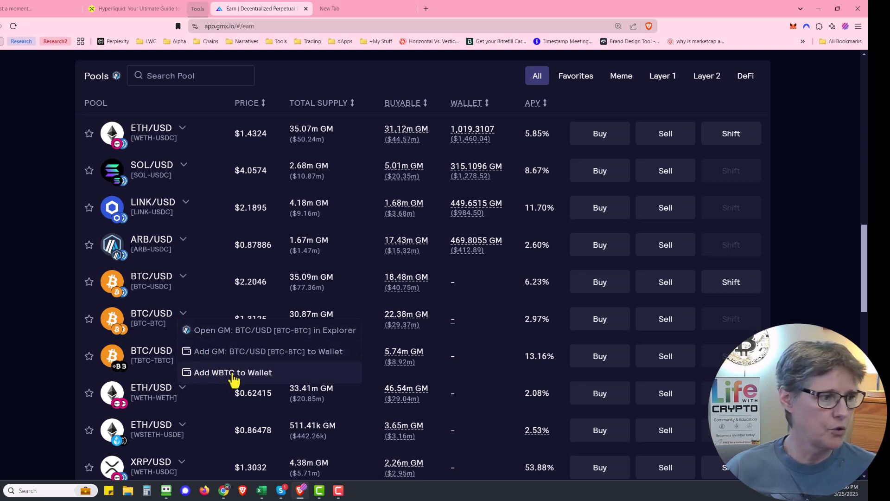
click(255, 331)
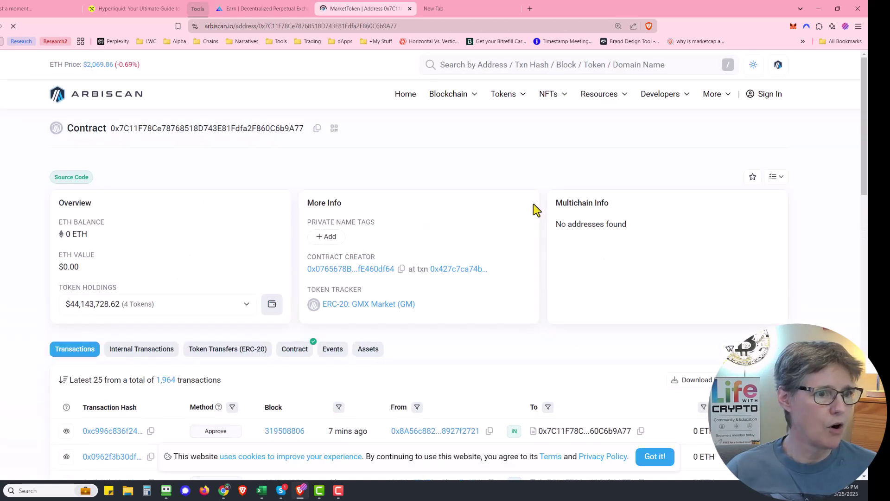
scroll(828, 204, down, 1)
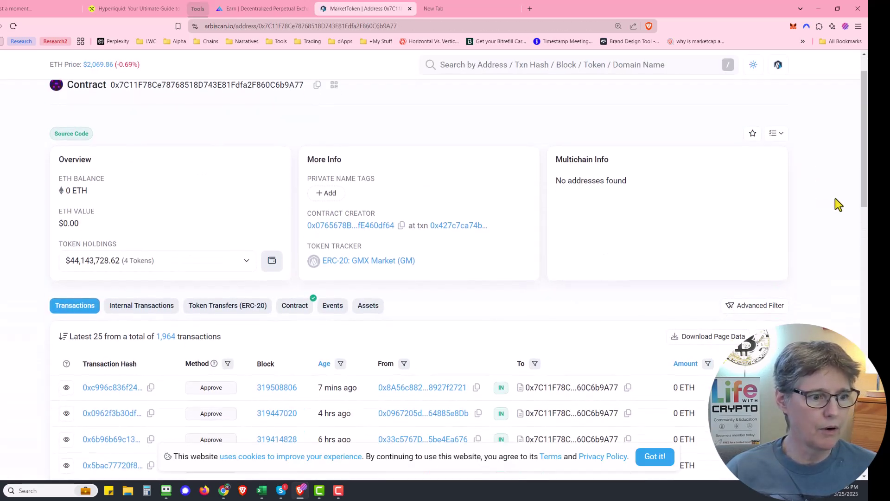
scroll(828, 196, up, 1)
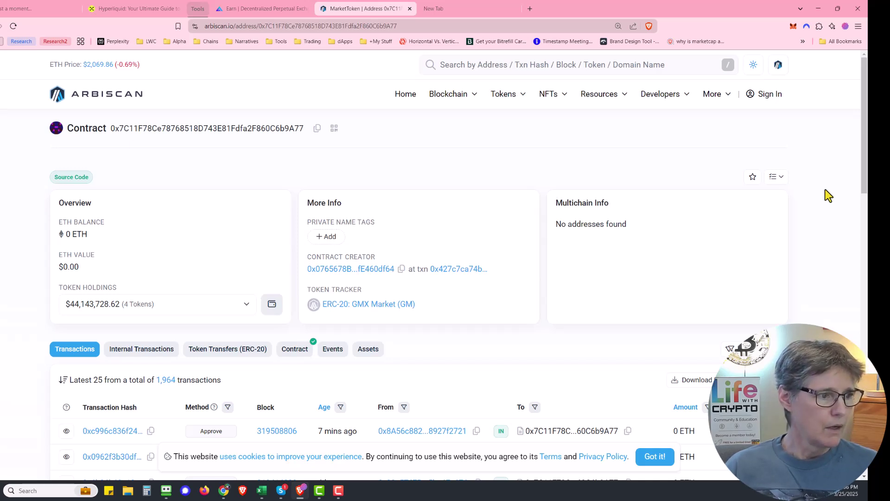
scroll(826, 190, down, 1)
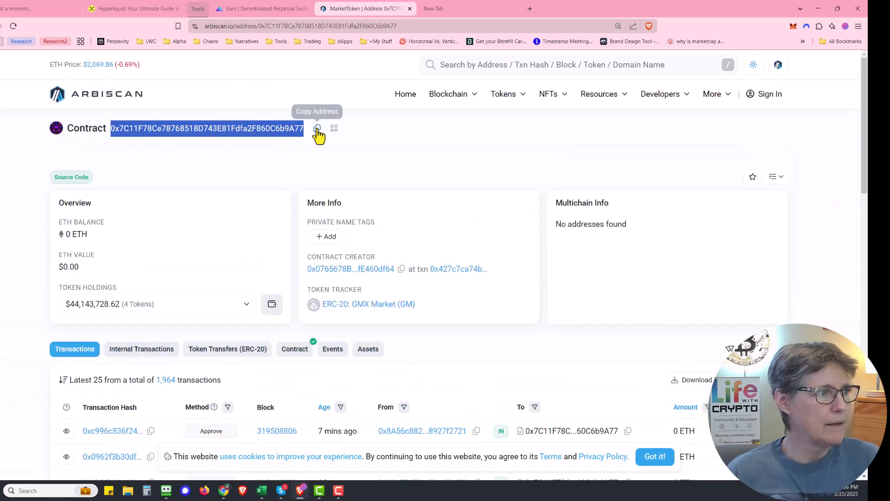
click(316, 129)
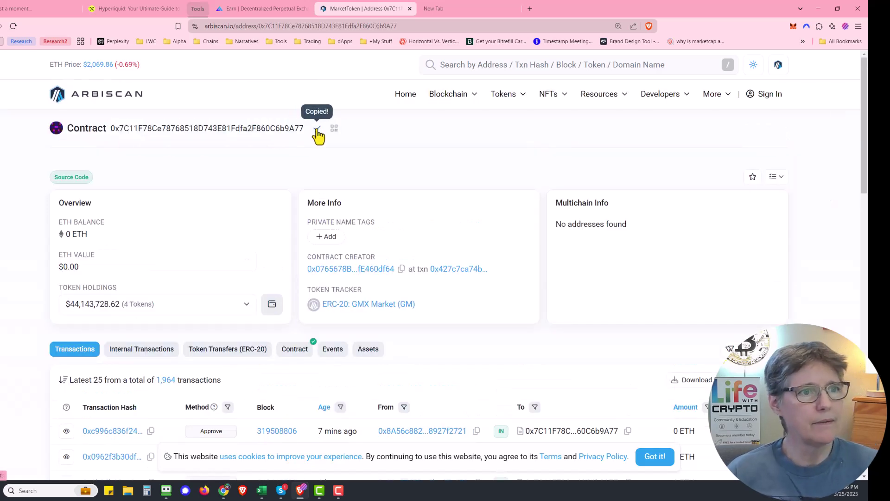
- Open MetaMask and look through its options and the Arbitrum One token list for the BTC/USD pool's GM token
click(794, 27)
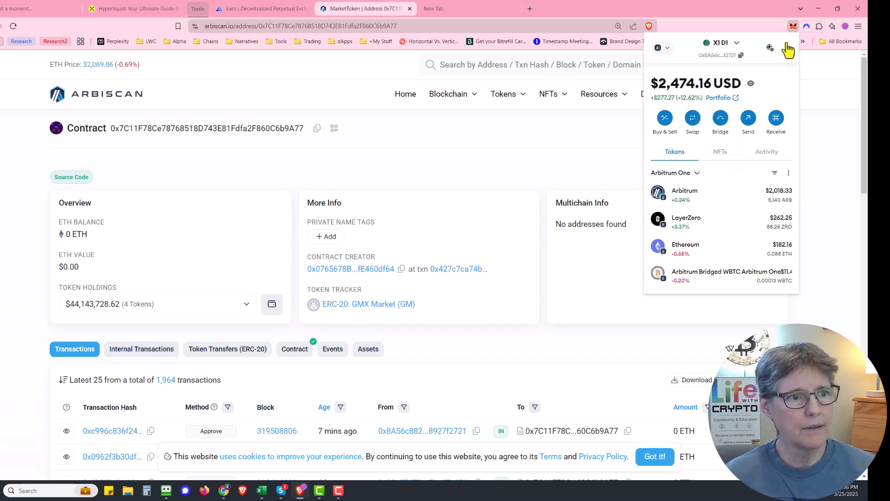
click(787, 48)
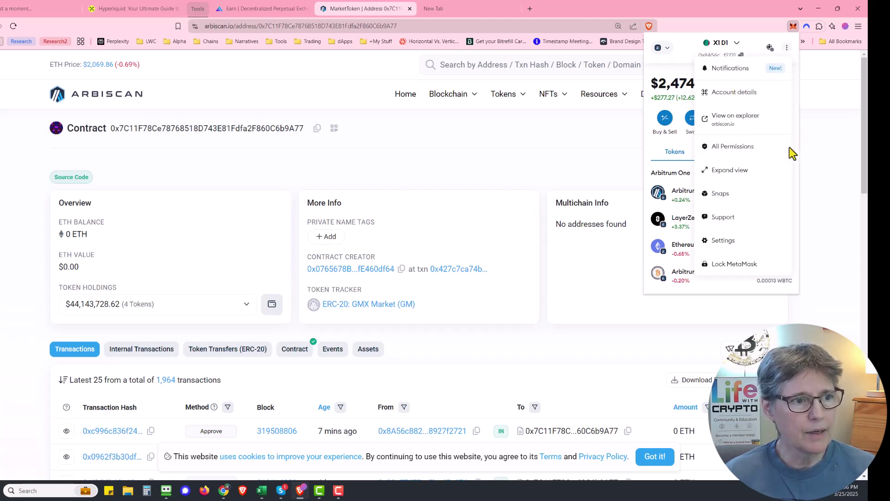
click(655, 158)
scroll(726, 205, down, 5)
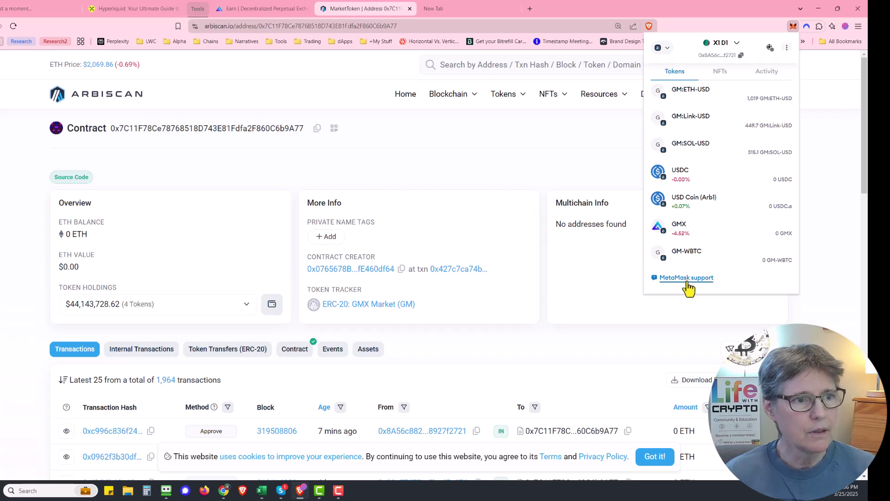
scroll(702, 237, up, 5)
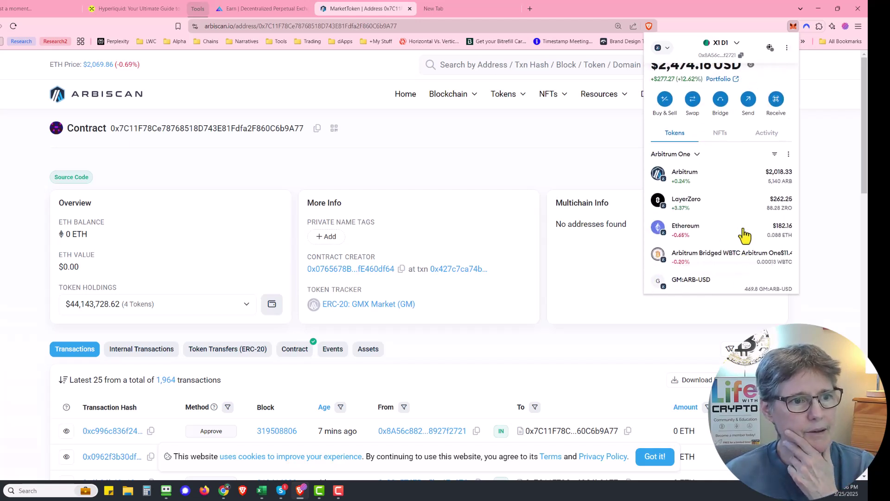
- Try to import the pool's GM token into MetaMask with the copied contract address, first by searching and then as a custom token
click(789, 154)
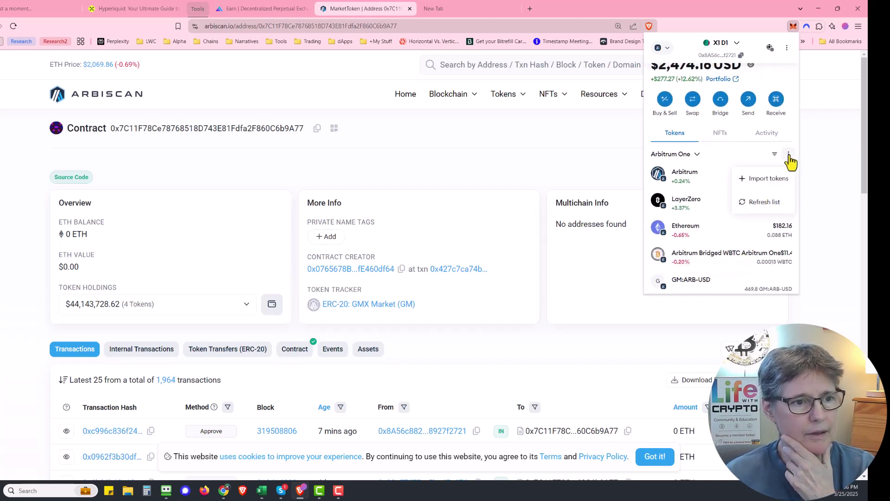
click(765, 181)
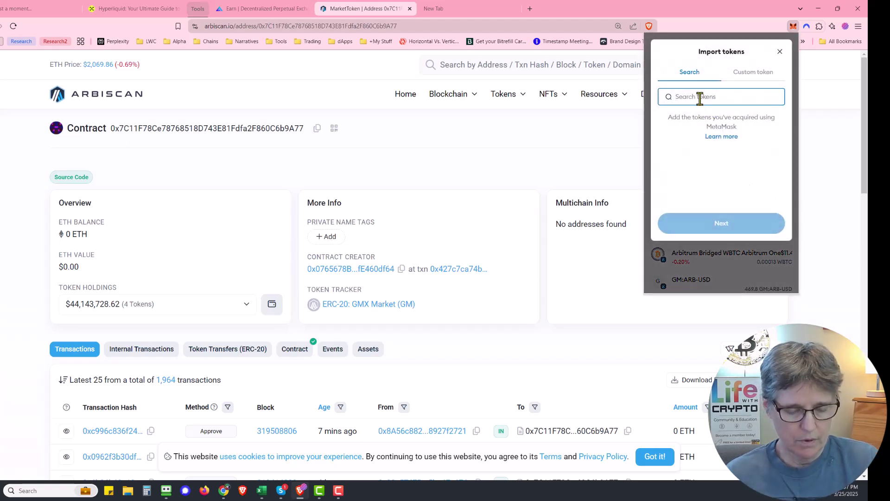
key(ctrl+v)
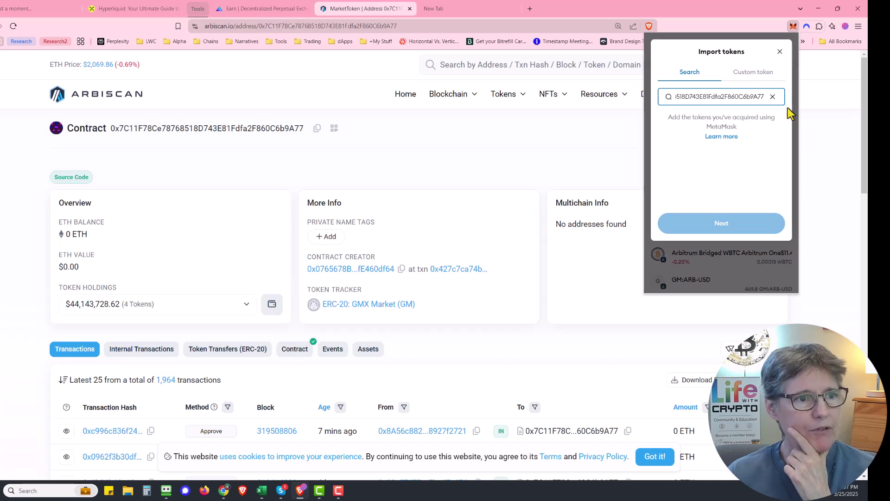
click(773, 96)
click(748, 73)
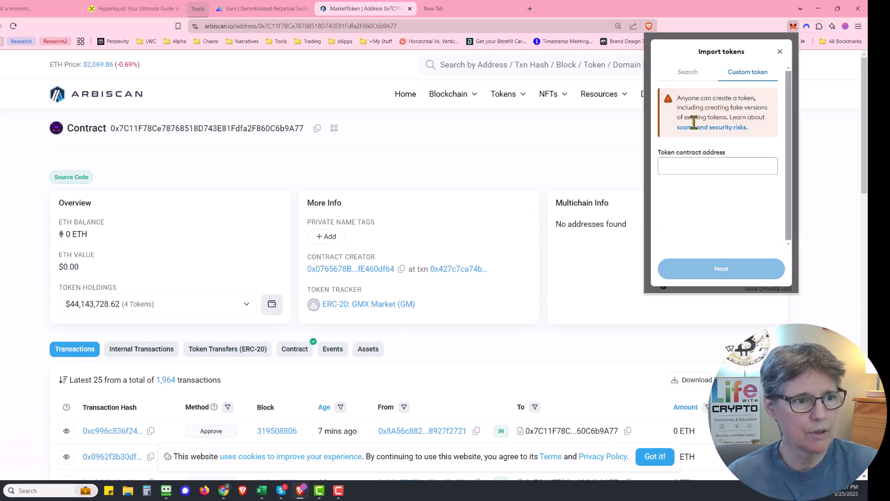
click(684, 165)
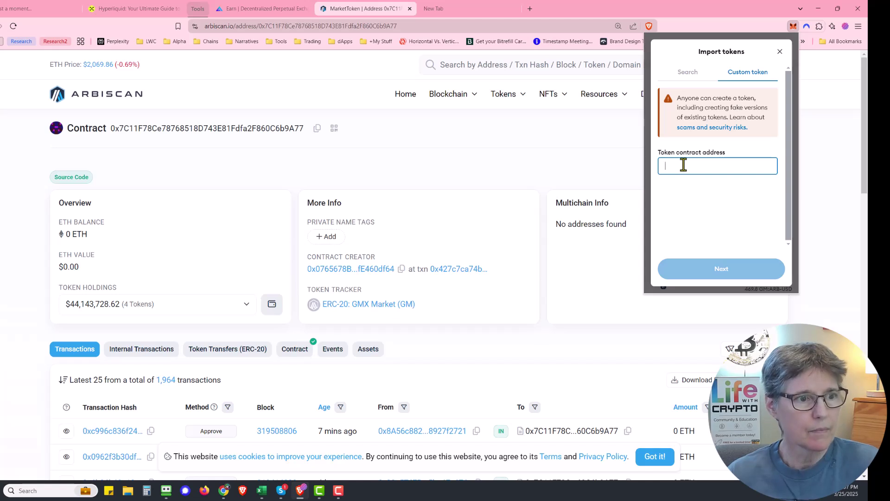
key(ctrl+v)
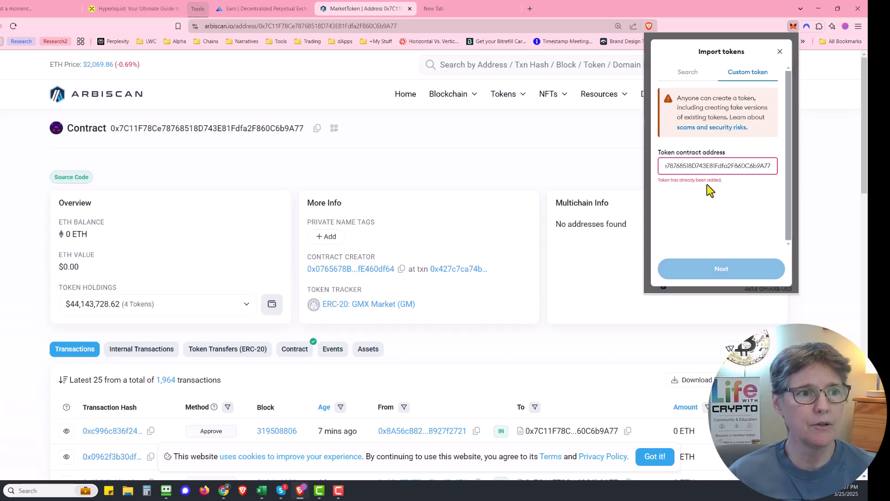
click(780, 52)
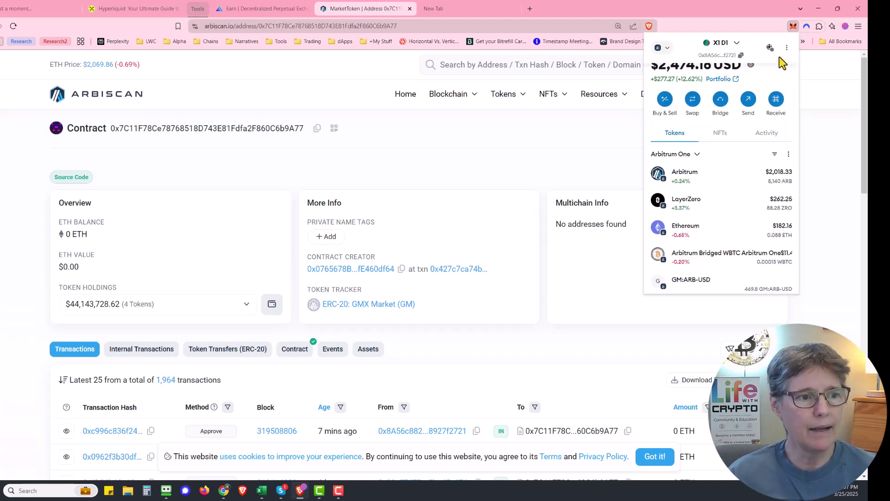
- Hide the Arbitrum Bridged WBTC token in MetaMask
scroll(728, 204, down, 1)
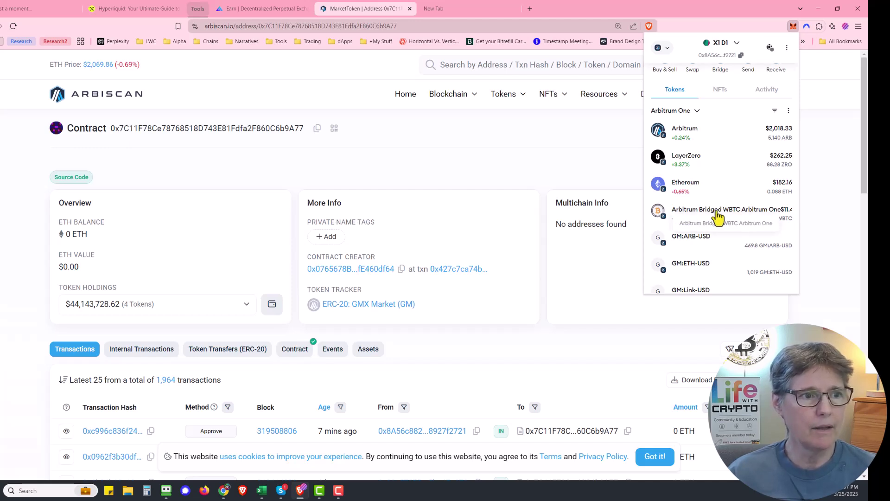
click(718, 216)
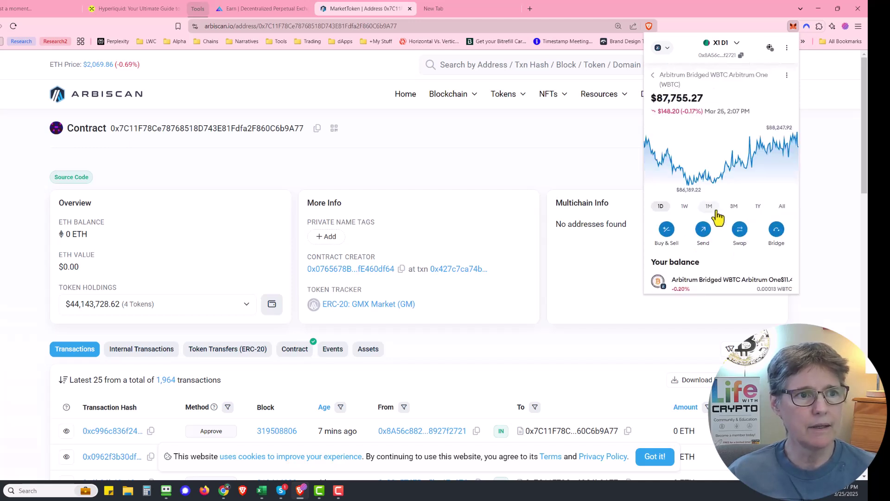
click(787, 77)
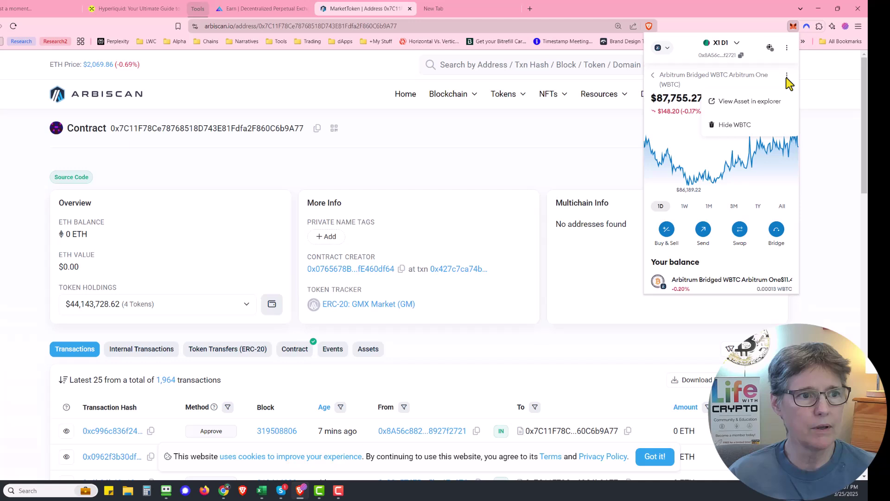
click(741, 132)
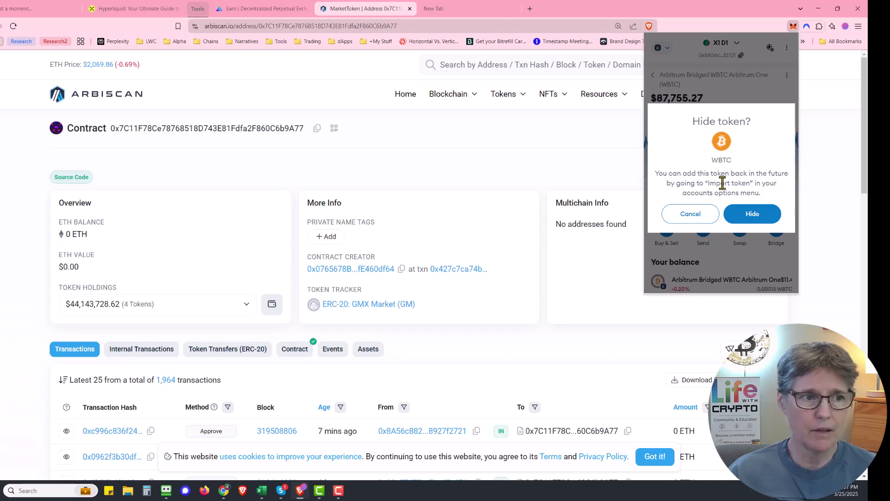
click(750, 214)
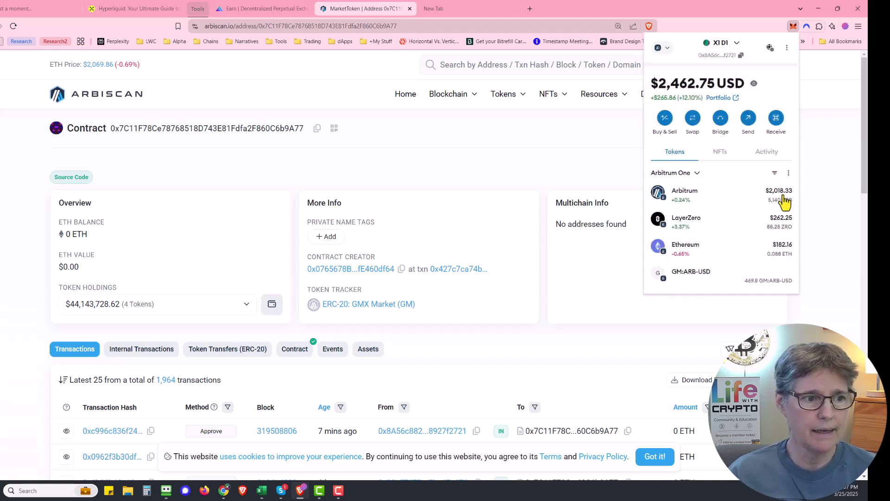
- Review the remaining tokens and try again to import the GM token as a custom token with the copied contract address
scroll(731, 213, down, 3)
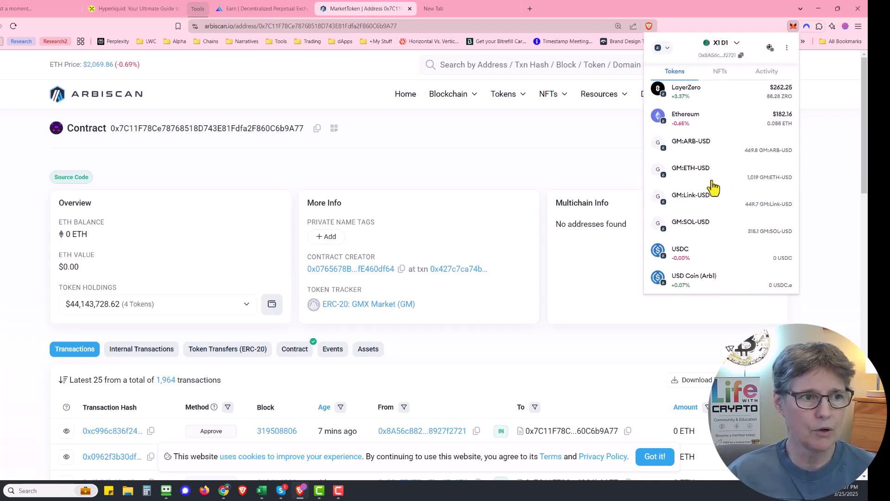
scroll(706, 193, up, 5)
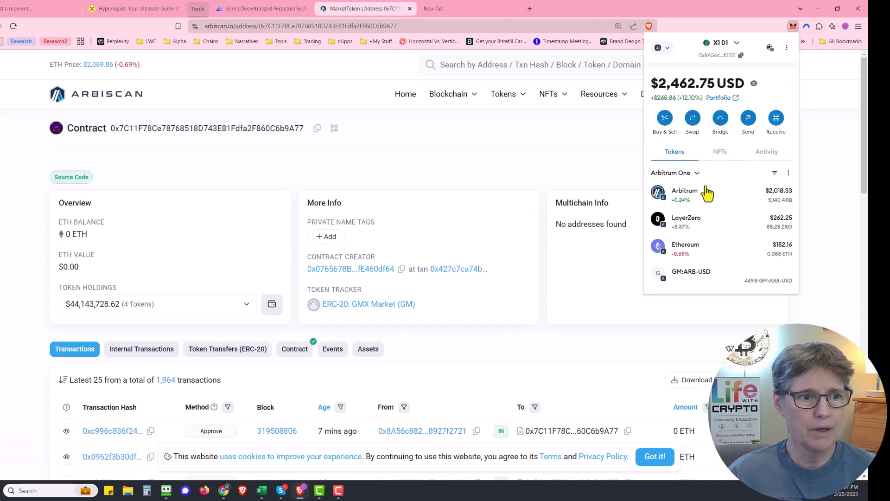
click(789, 174)
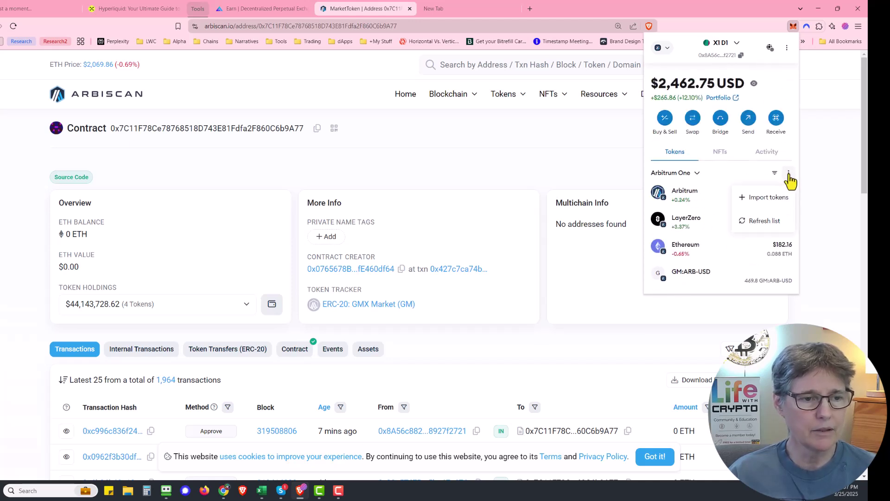
click(762, 203)
click(751, 74)
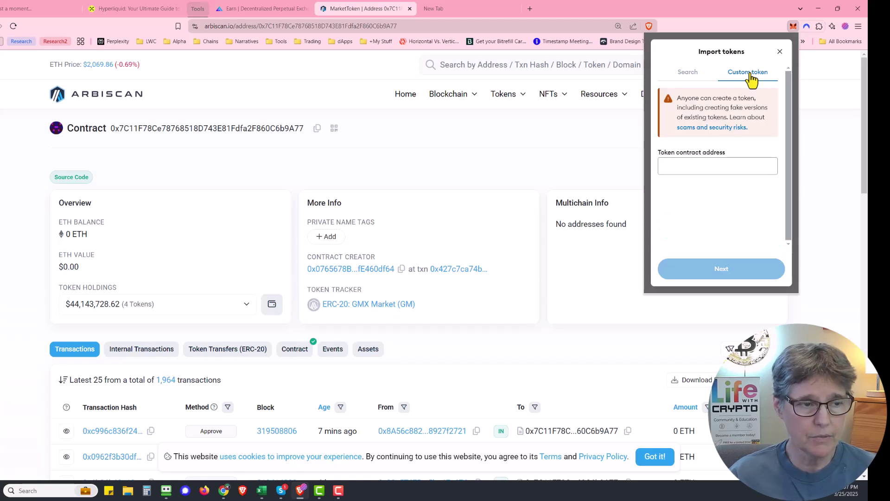
click(693, 166)
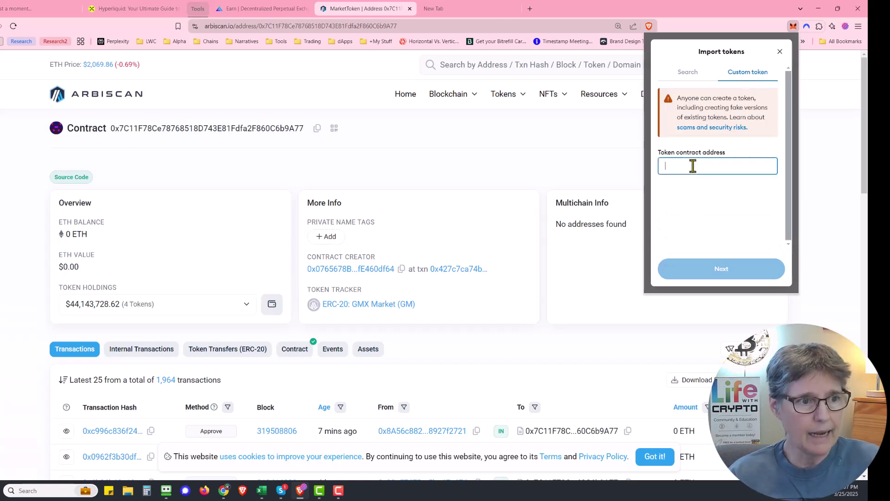
key(ctrl+v)
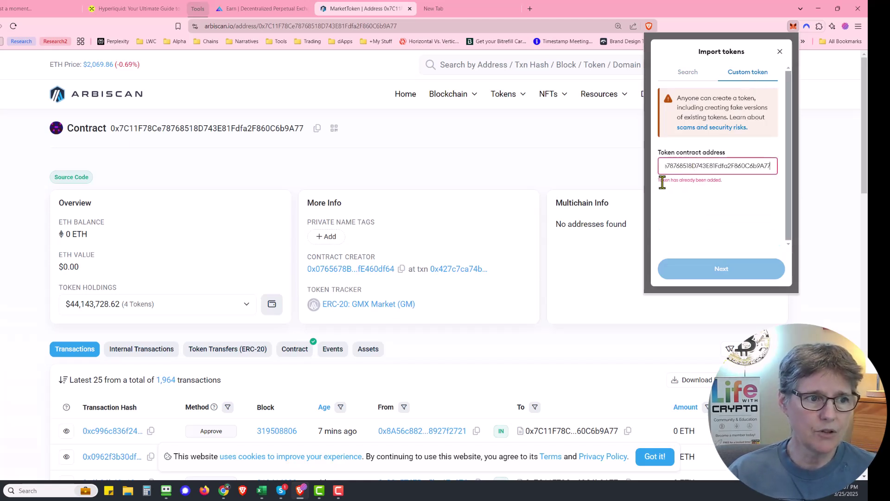
click(708, 267)
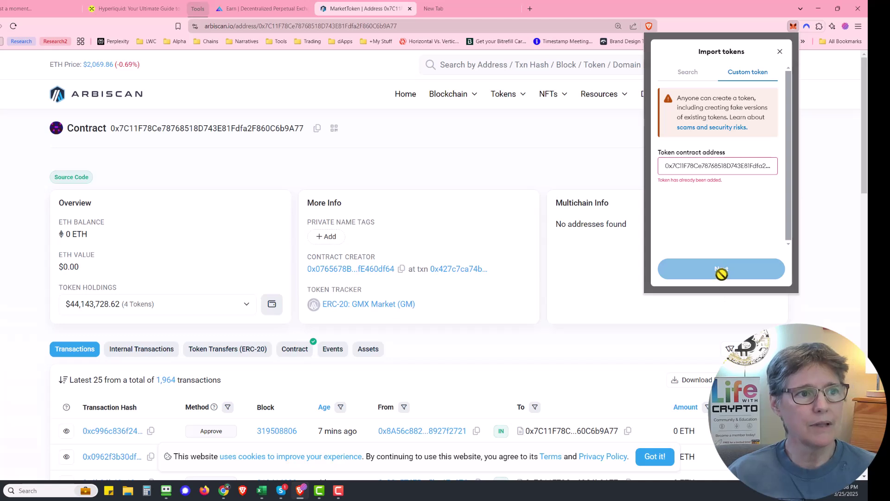
click(780, 52)
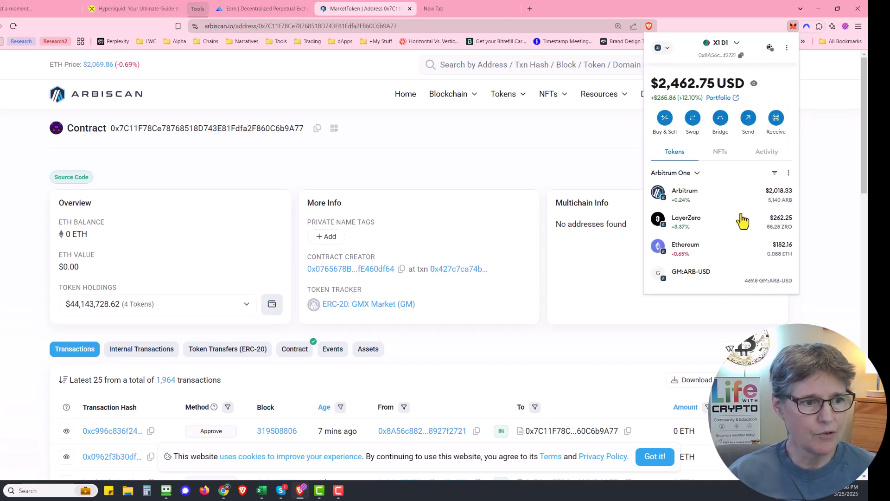
- On GMX, review the add-to-wallet options of the BTC/USD [TBTC-TBTC] and [BTC-BTC] pools and check MetaMask's token list for WBTC
scroll(737, 222, down, 5)
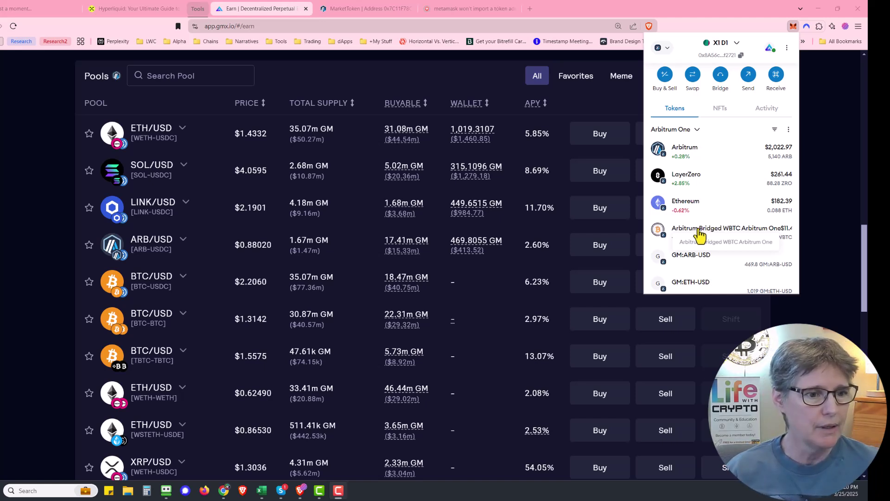
click(827, 277)
scroll(310, 312, down, 2)
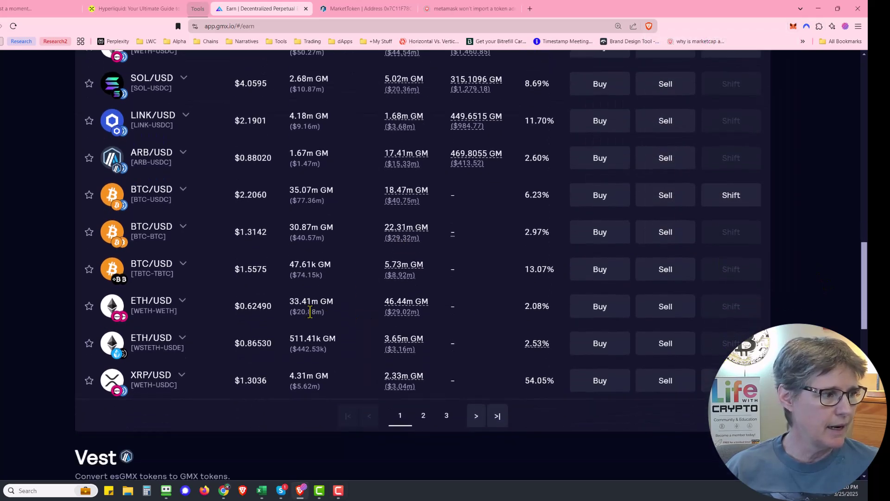
click(183, 264)
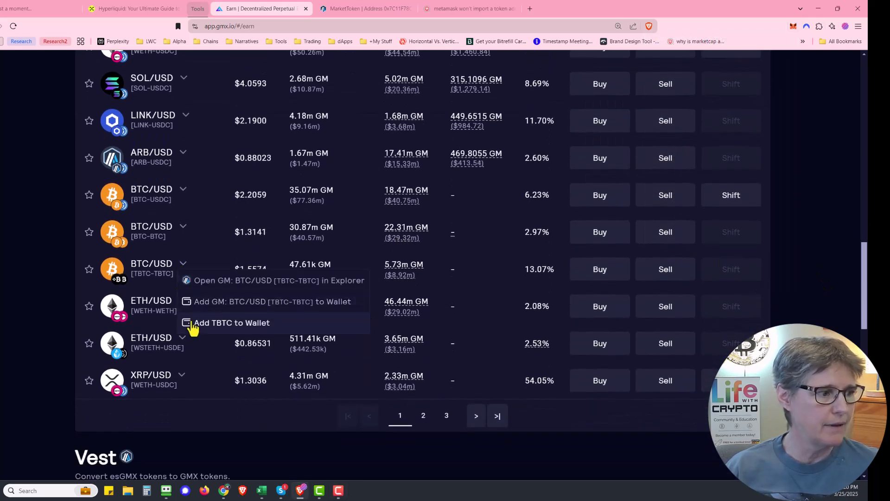
click(183, 231)
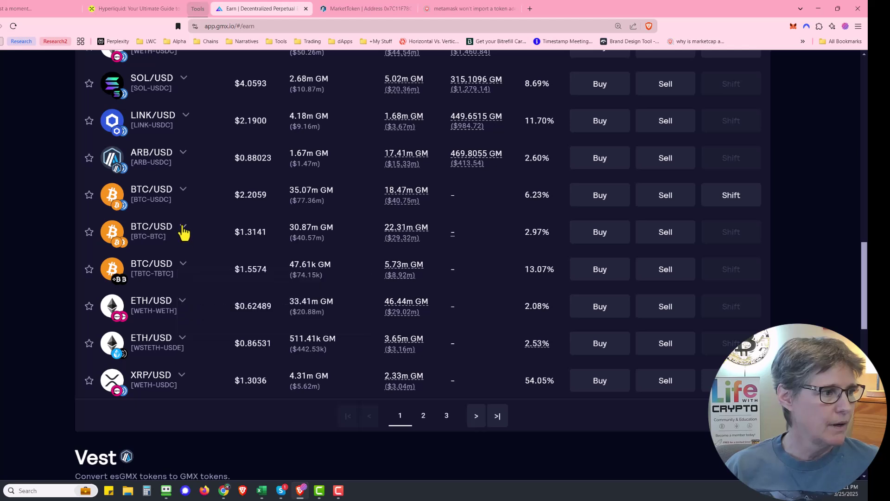
click(183, 231)
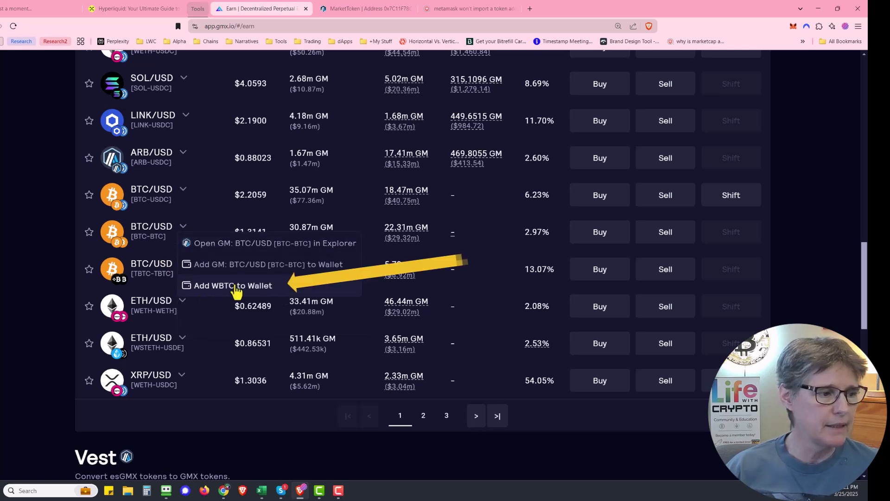
click(260, 286)
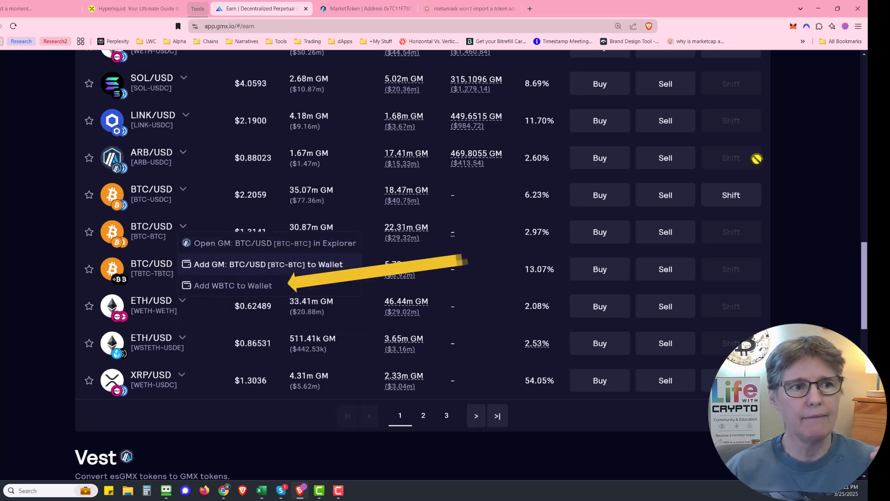
click(793, 26)
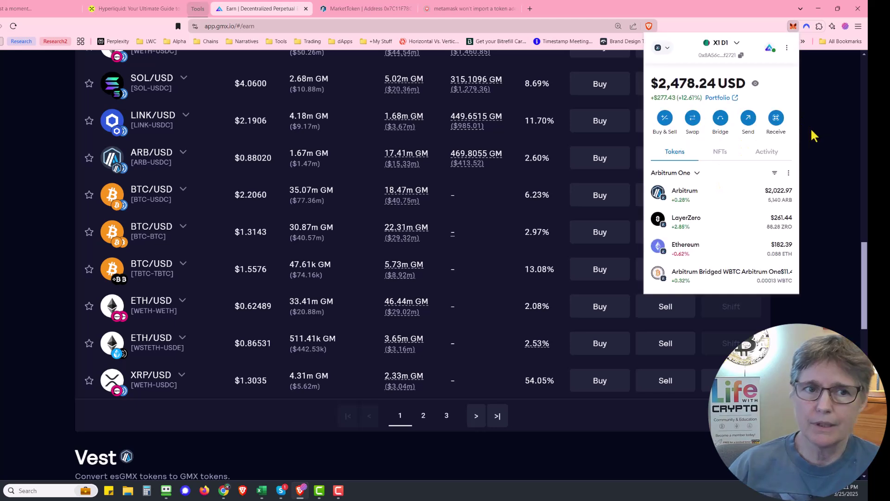
click(836, 121)
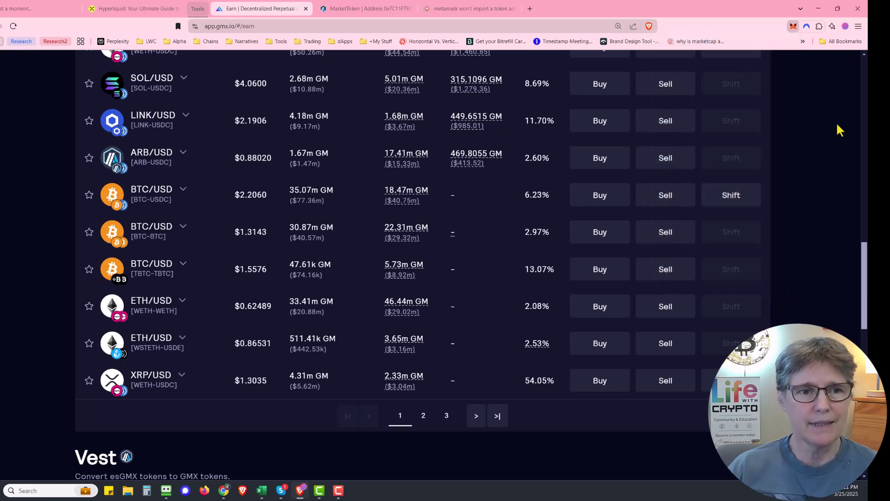